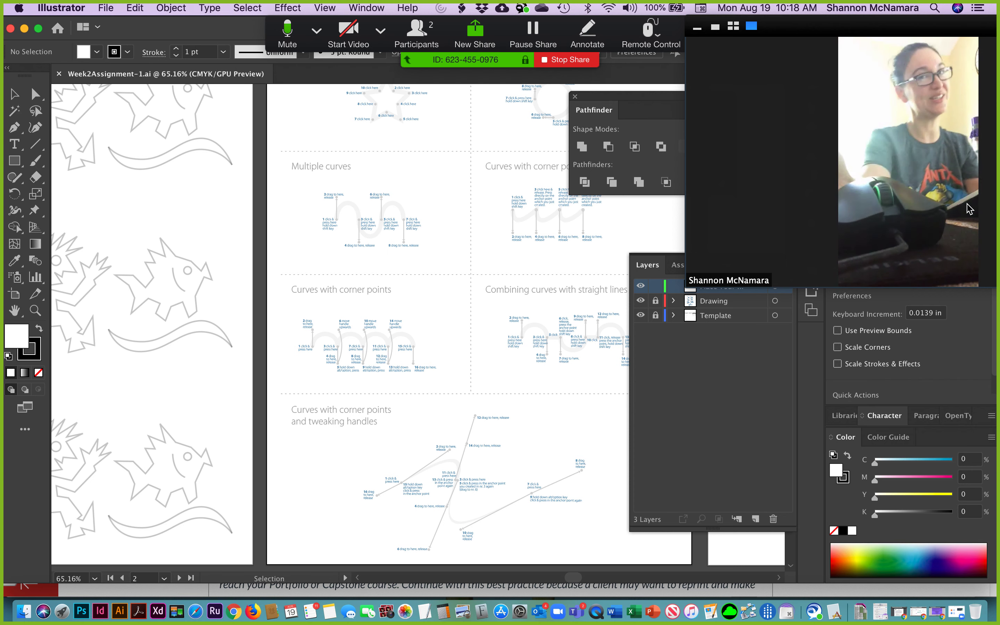
# Trace the first two arcs of the "Multiple curves" exercise with the Pen tool, from point 1 through points 3 and 5
pyautogui.press('z')
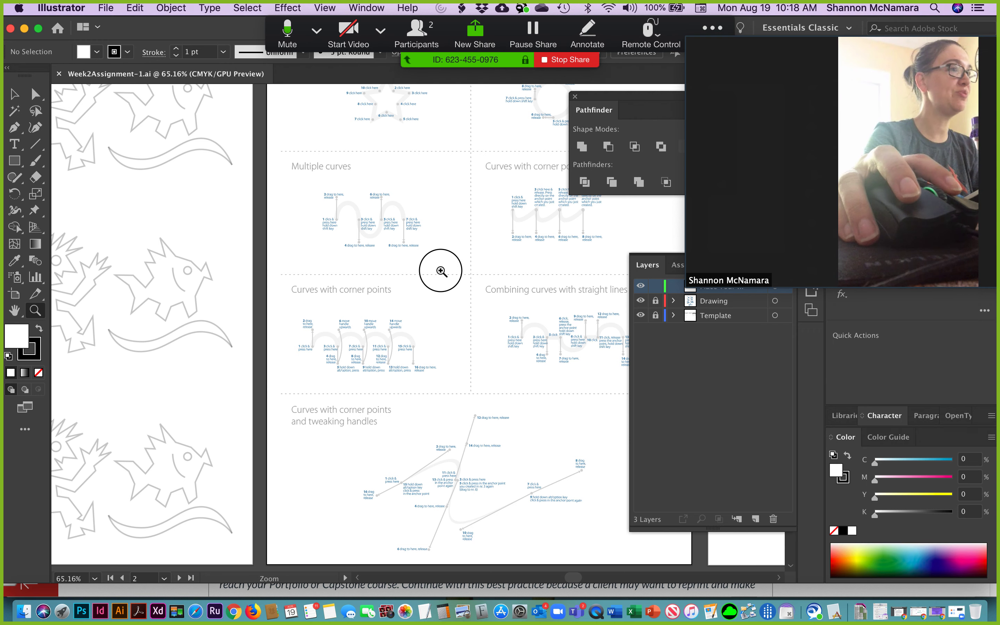
pyautogui.moveTo(442, 271); pyautogui.dragTo(441, 270)
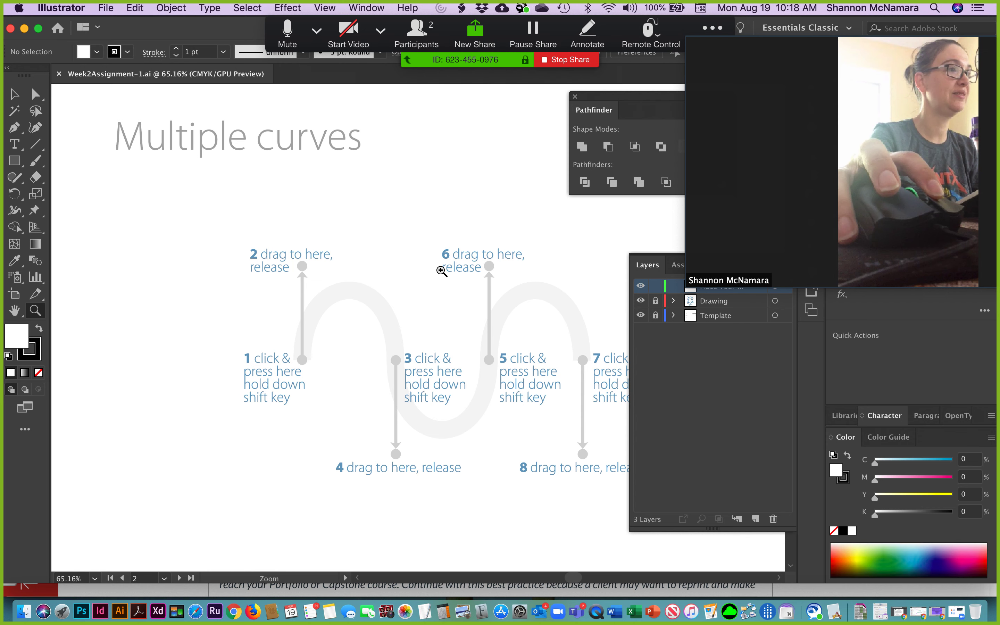
pyautogui.press('space')
pyautogui.moveTo(467, 402); pyautogui.dragTo(331, 302)
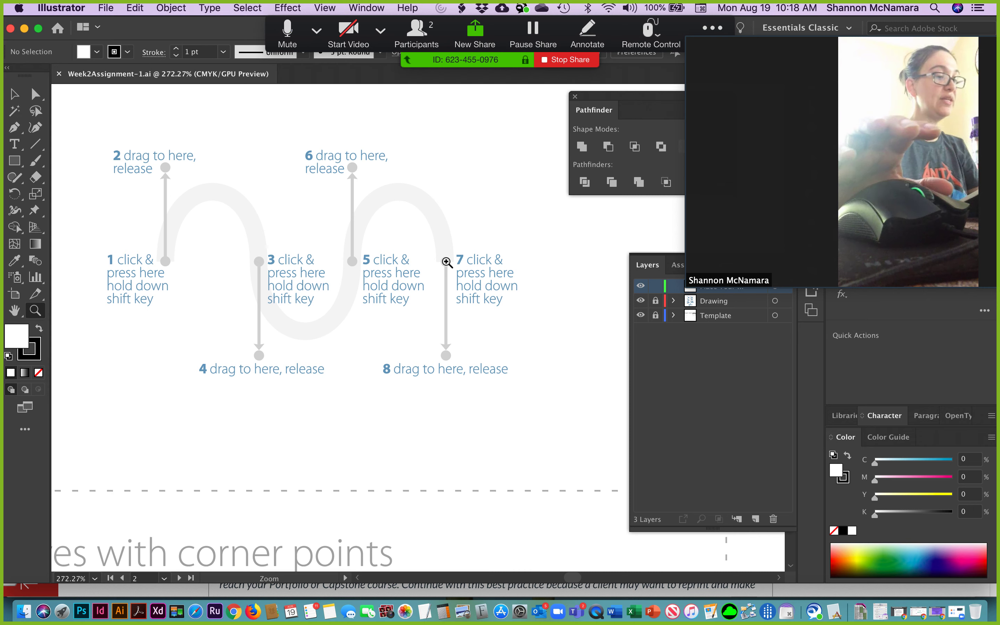
pyautogui.press('v')
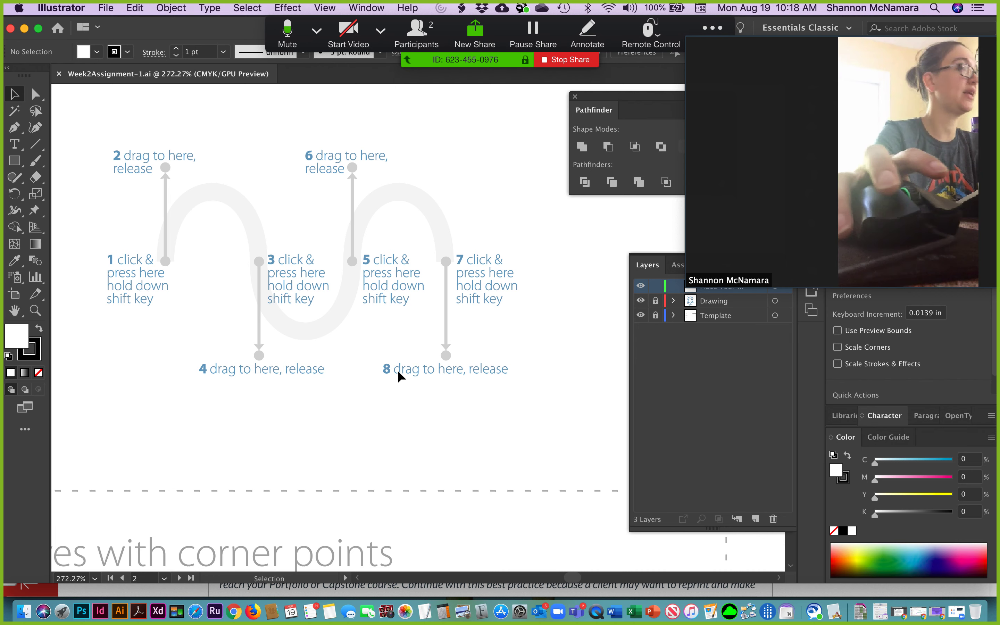
pyautogui.click(14, 129)
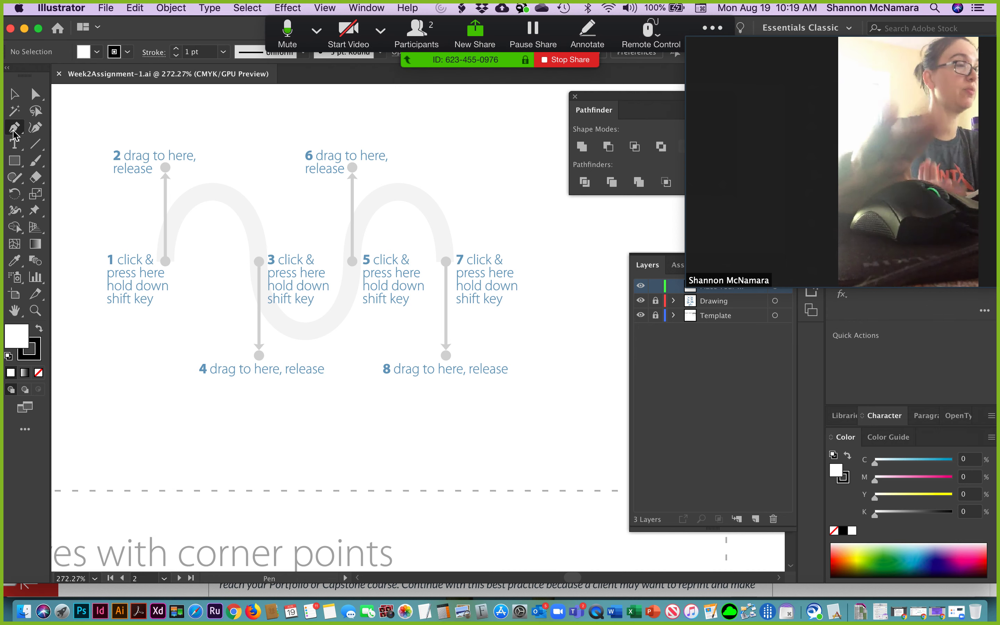
pyautogui.click(166, 263)
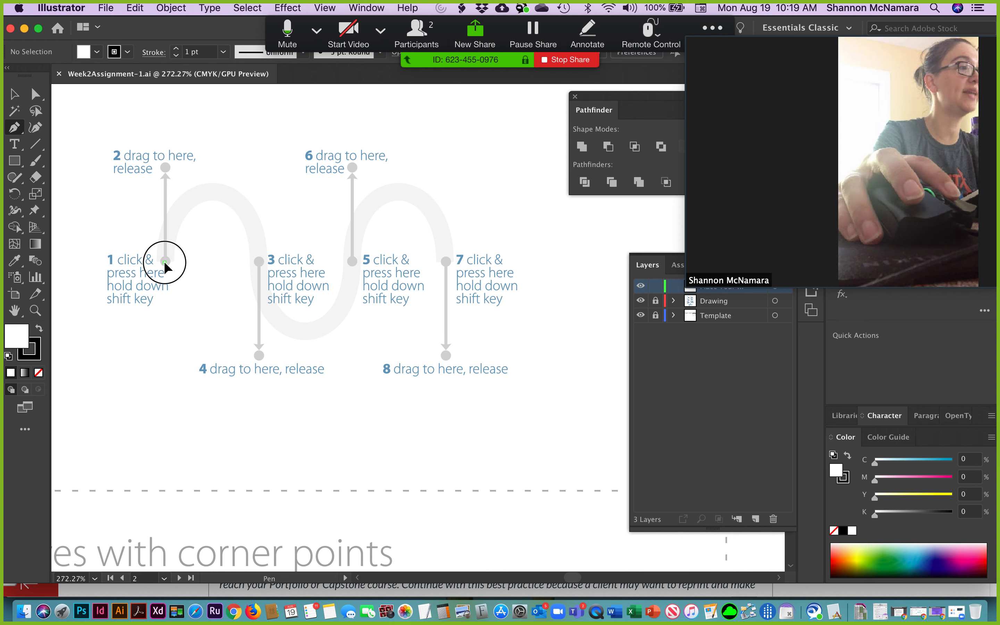
pyautogui.moveTo(164, 261); pyautogui.dragTo(161, 170)
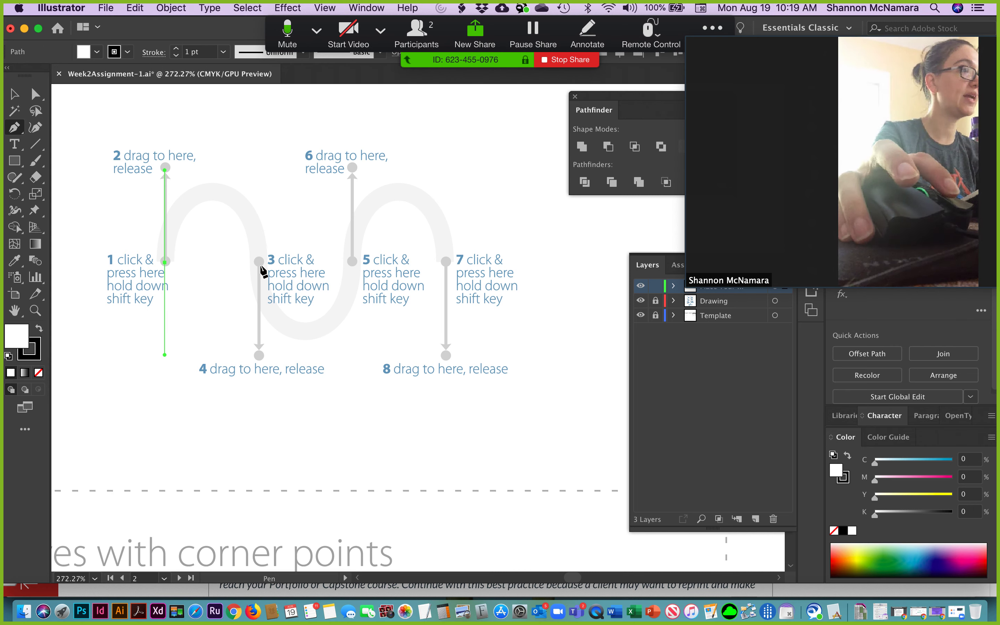
pyautogui.moveTo(260, 263); pyautogui.dragTo(260, 358)
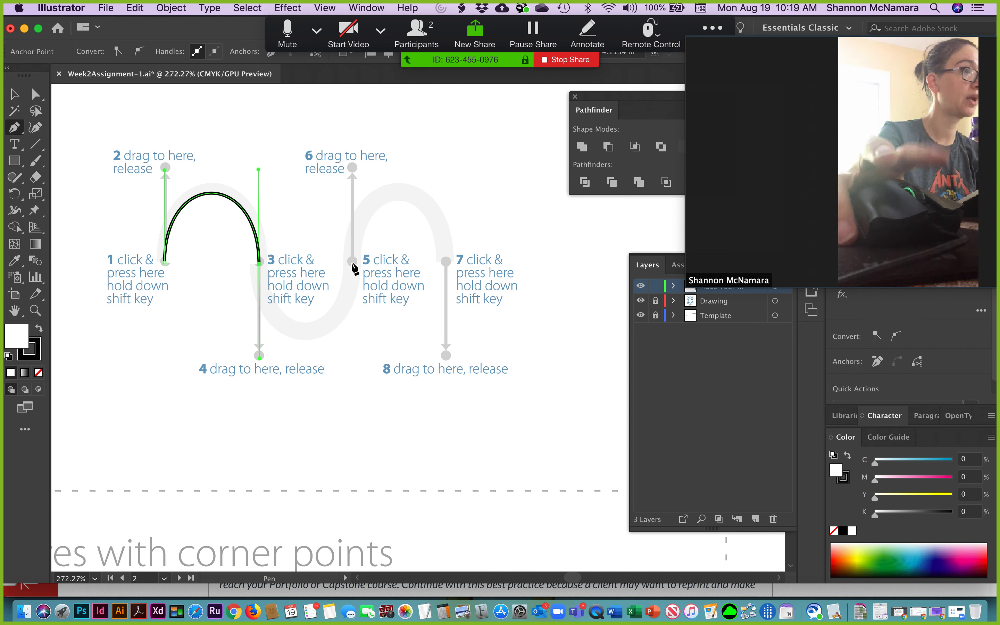
pyautogui.moveTo(352, 261); pyautogui.dragTo(352, 168)
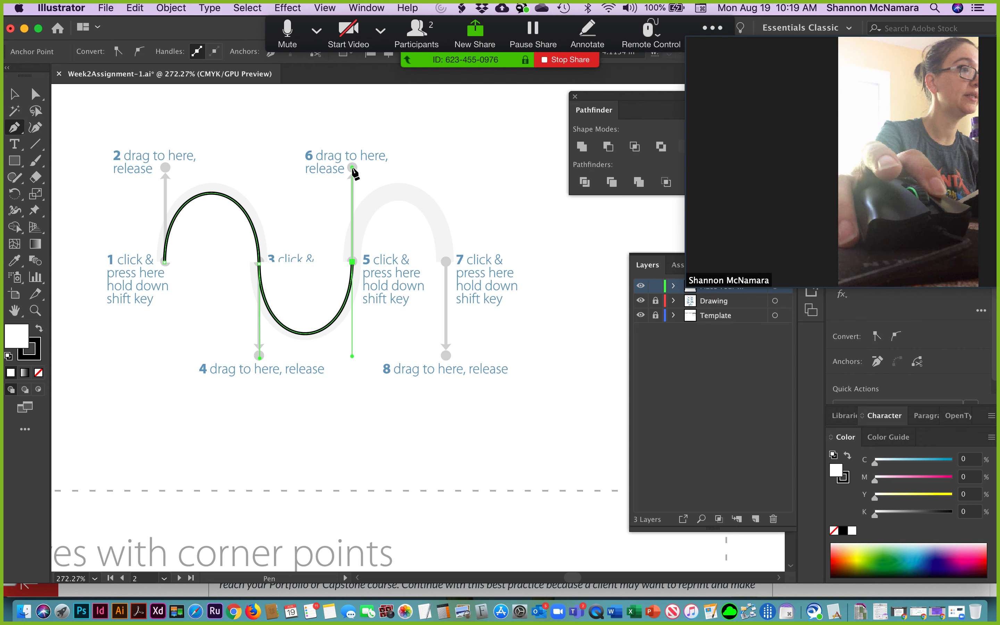
# Remove the path's fill, trace the last "Multiple curves" arc to point 7 with its handle at 8, and deselect the path
pyautogui.click(39, 372)
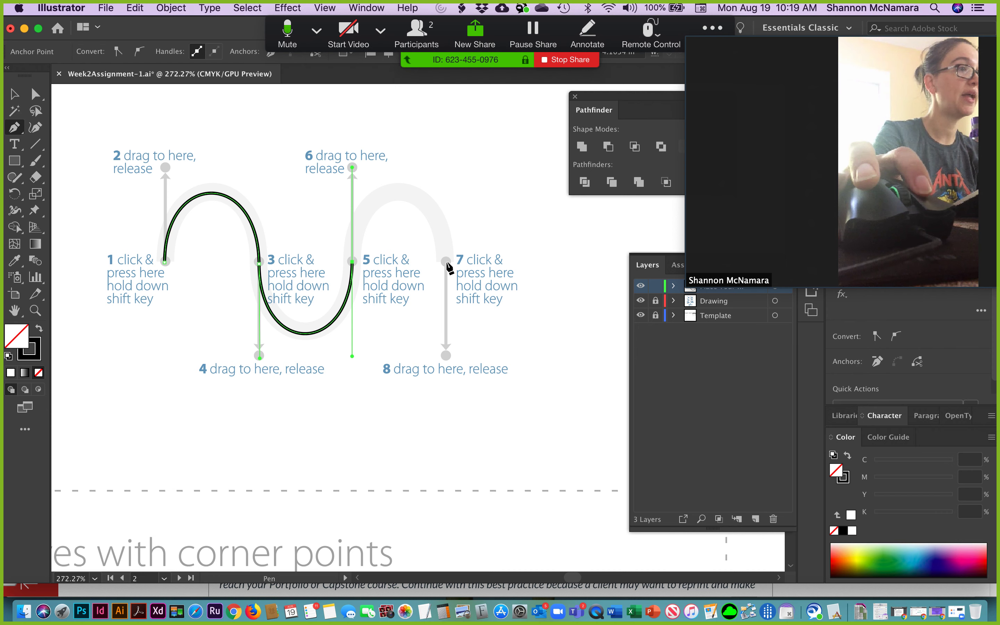
pyautogui.moveTo(446, 260); pyautogui.dragTo(447, 350)
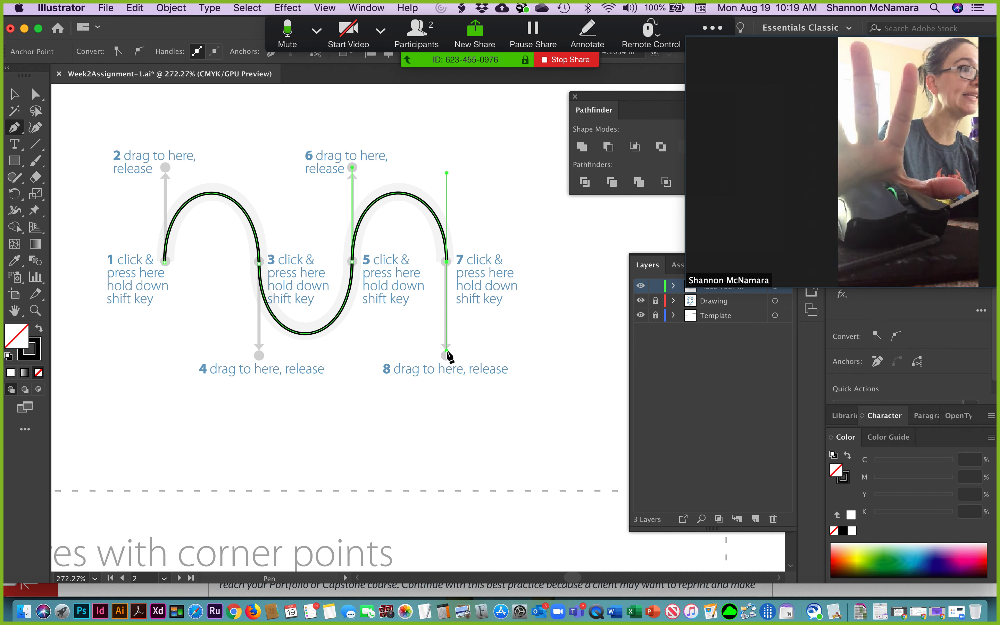
pyautogui.click(15, 96)
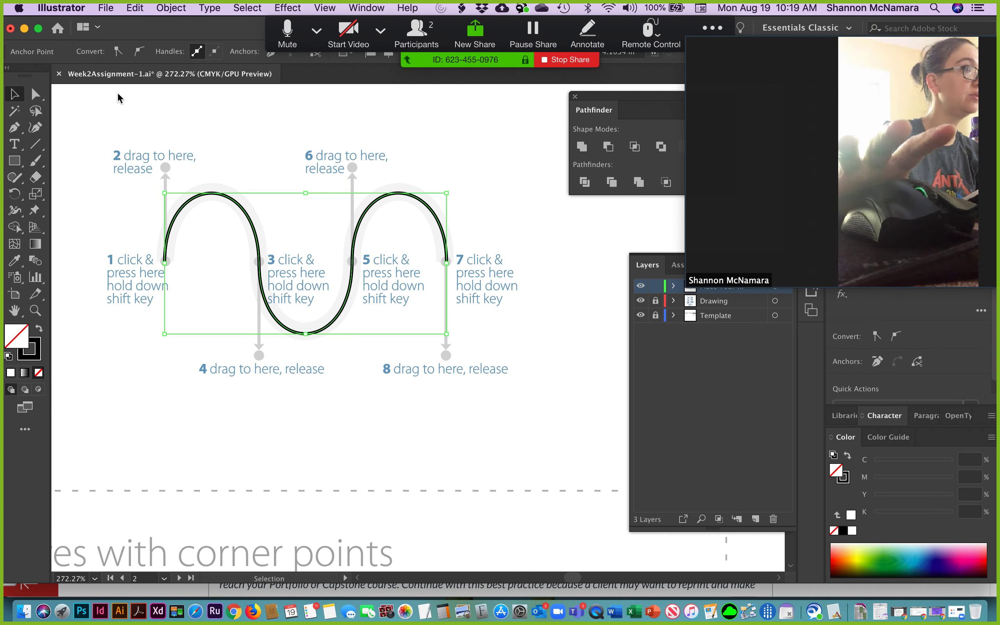
pyautogui.click(544, 299)
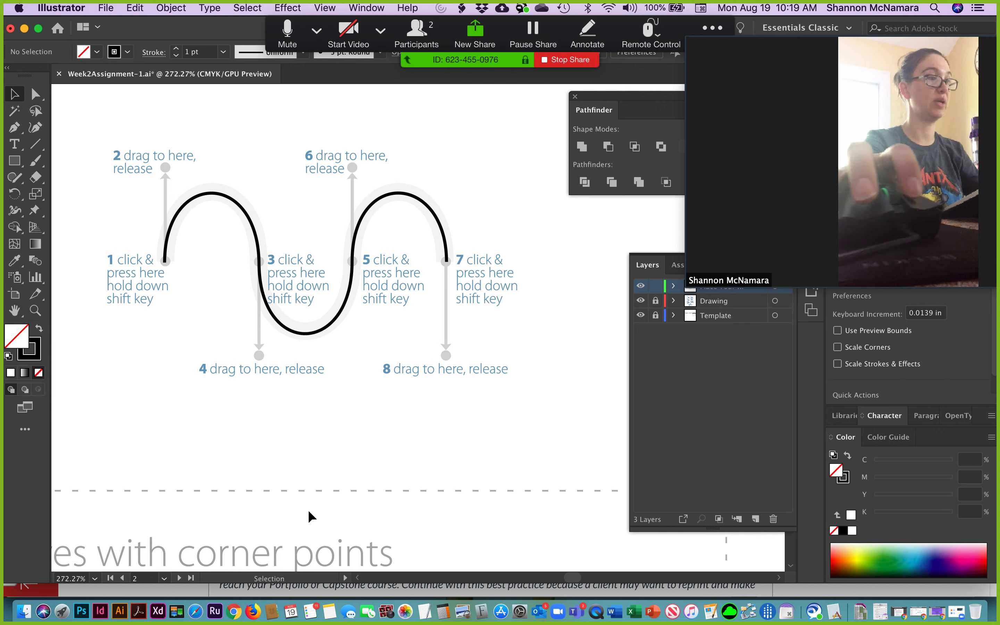
# Trace the first arc of "Curves with corner points" from point 1 to point 3 and swing its outgoing handle up to point 6
pyautogui.scroll(-10, 358, 281)
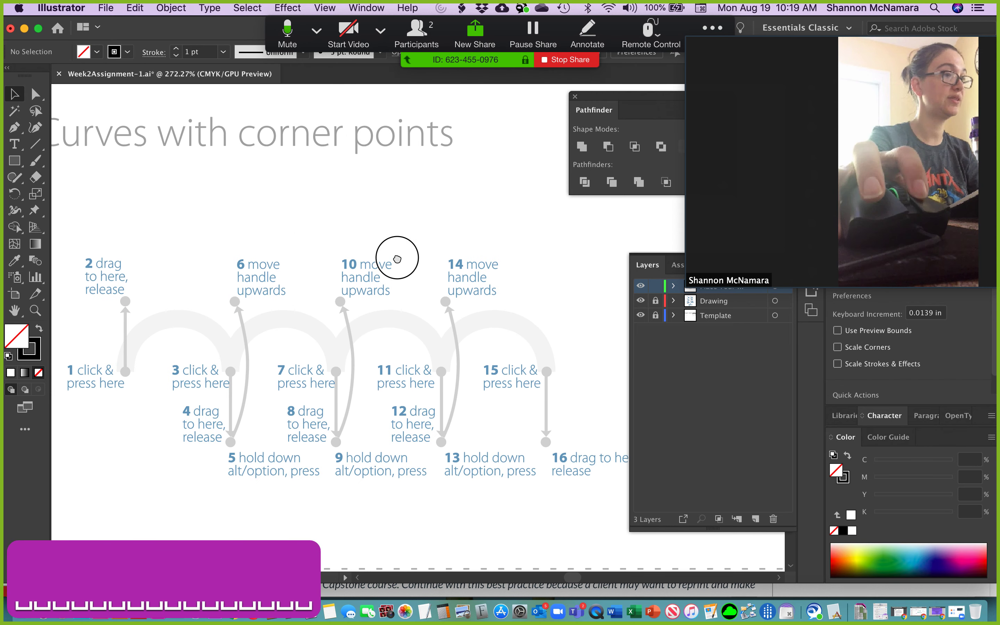
pyautogui.hscroll(-3, 331, 327)
pyautogui.scroll(-2, 331, 326)
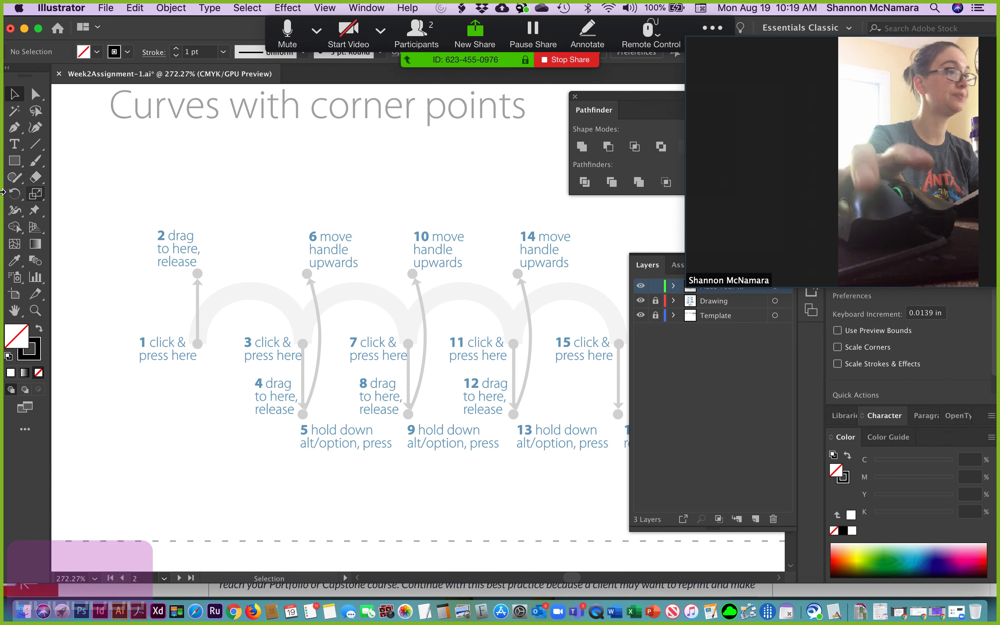
pyautogui.press('p')
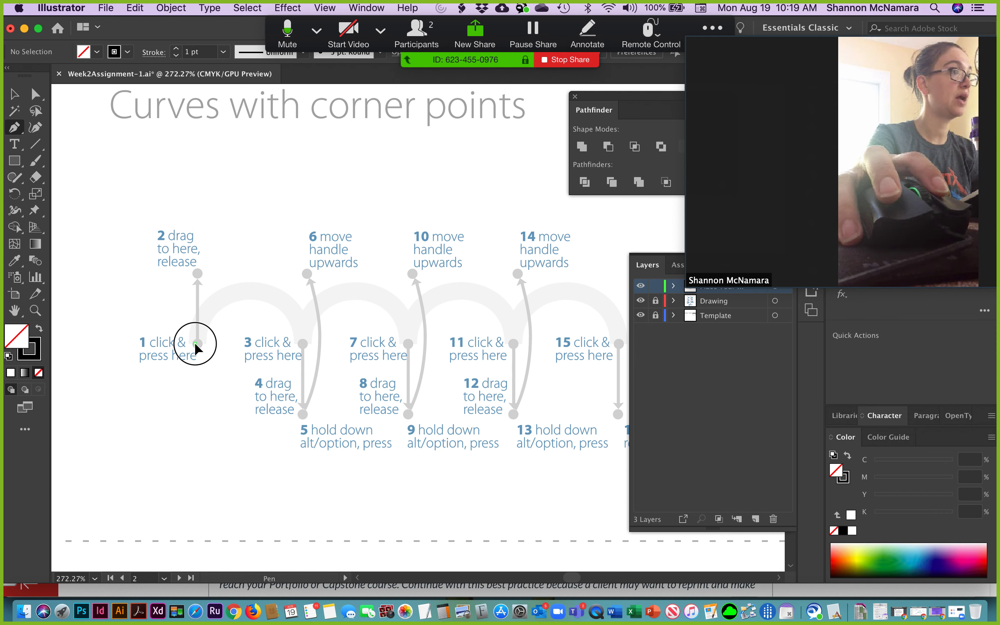
pyautogui.moveTo(195, 343); pyautogui.dragTo(198, 275)
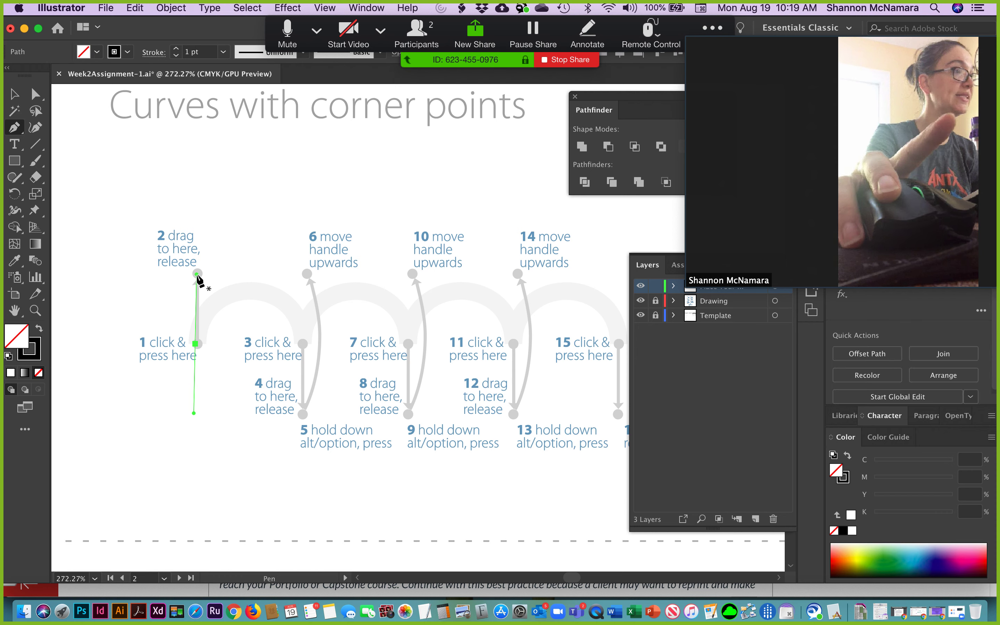
pyautogui.moveTo(299, 345)
pyautogui.mouseDown()
pyautogui.moveTo(304, 420)
pyautogui.moveTo(321, 399)
pyautogui.mouseUp()
pyautogui.press('alt')
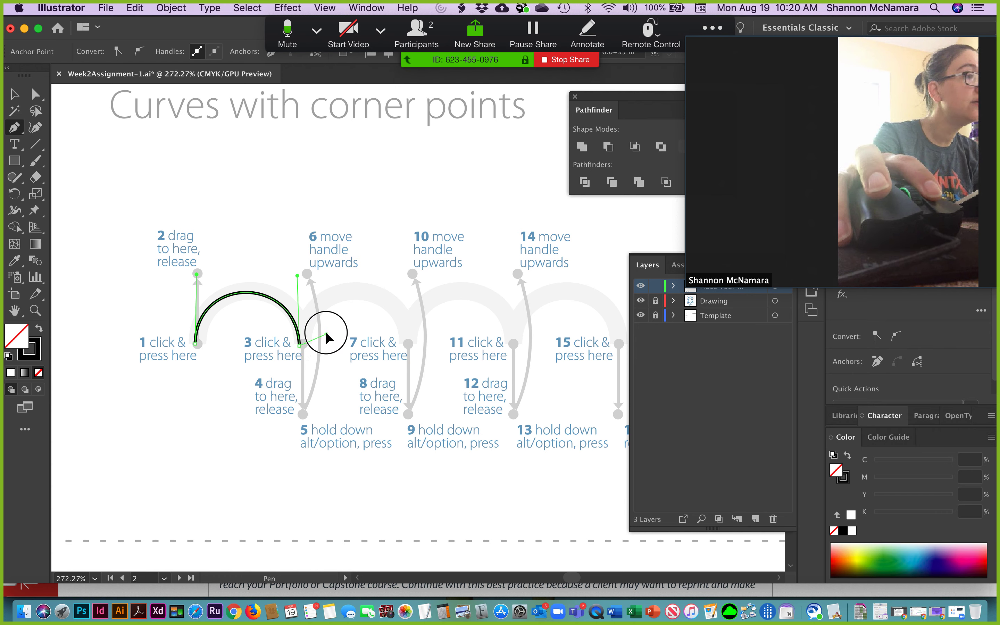
pyautogui.moveTo(314, 284); pyautogui.dragTo(308, 273)
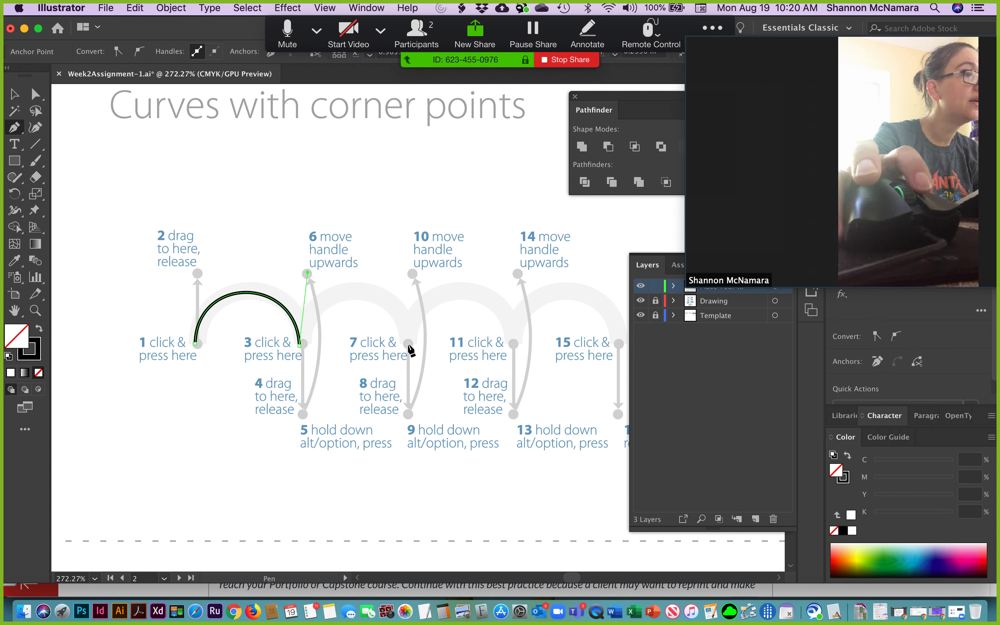
# Trace the remaining three arcs through points 7, 11 and 15, turning points 7 and 11 into corners with upward handles, and end the path
pyautogui.moveTo(408, 344); pyautogui.dragTo(409, 411)
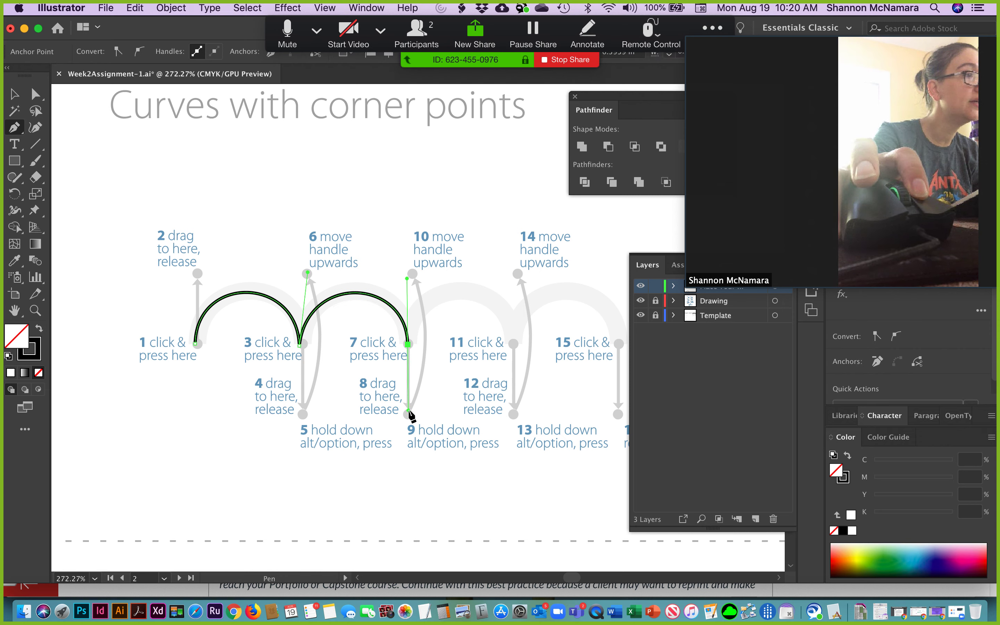
pyautogui.press('alt')
pyautogui.moveTo(409, 412); pyautogui.dragTo(412, 274)
pyautogui.click(513, 344)
pyautogui.moveTo(512, 342); pyautogui.dragTo(518, 273)
pyautogui.press('alt')
pyautogui.moveTo(617, 344); pyautogui.dragTo(619, 413)
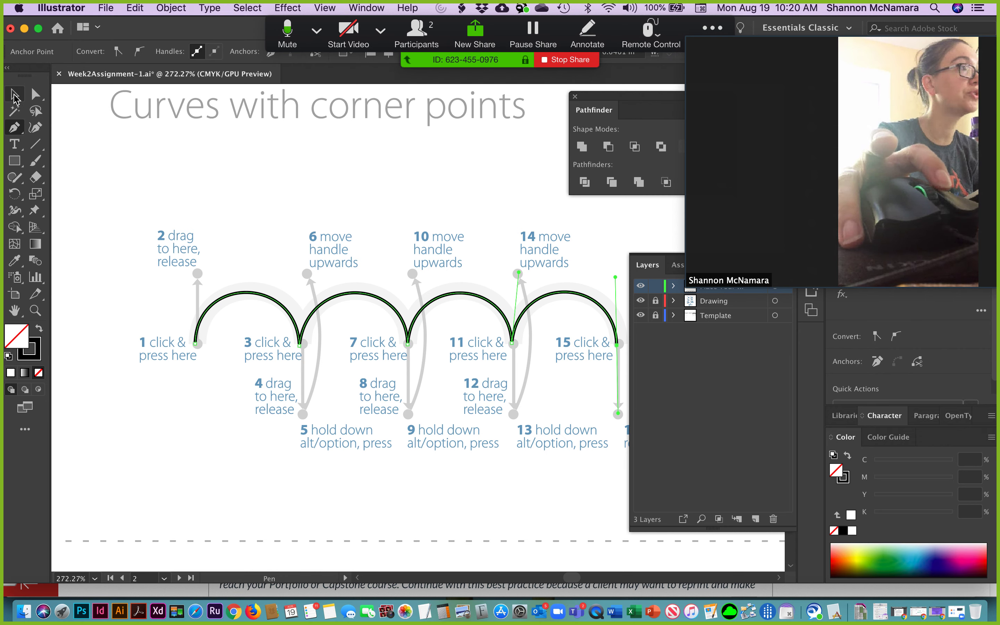
pyautogui.press('v')
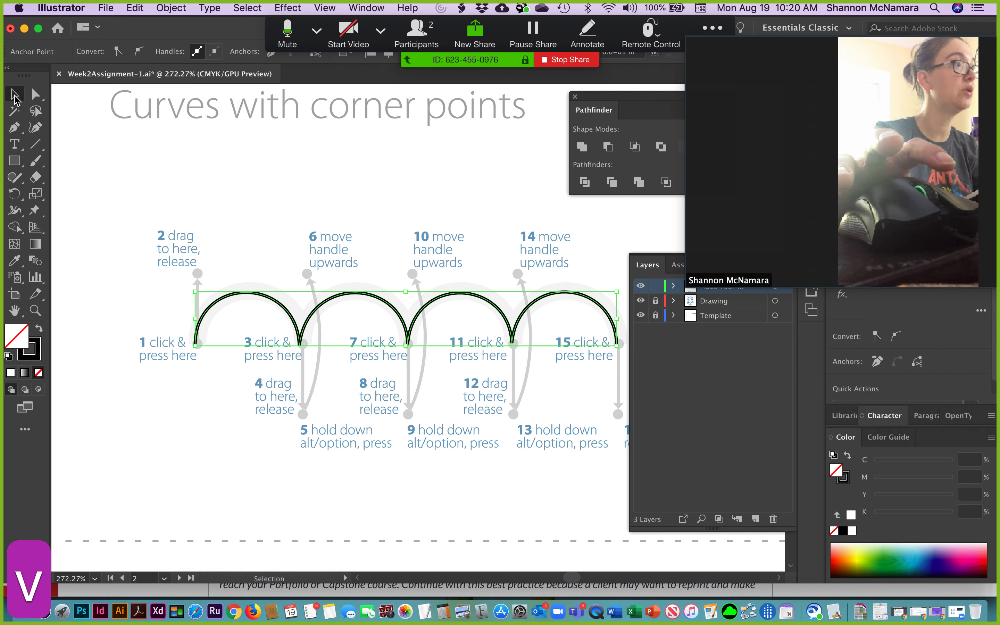
# Close the floating Layers and Pathfinder panels that cover the artboard
pyautogui.press('space')
pyautogui.moveTo(520, 507); pyautogui.dragTo(577, 419)
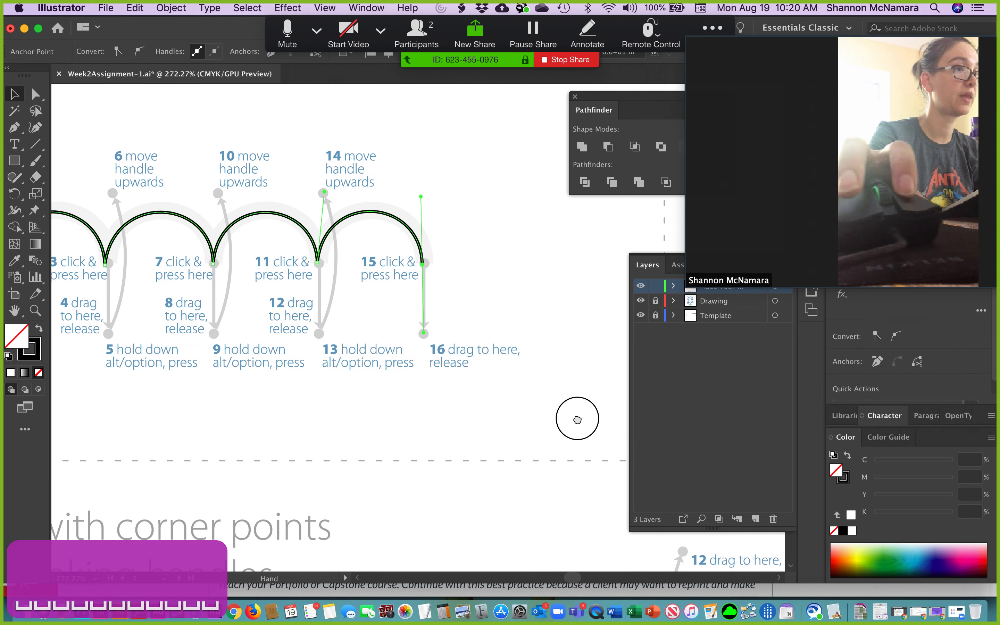
pyautogui.moveTo(465, 375); pyautogui.dragTo(440, 324)
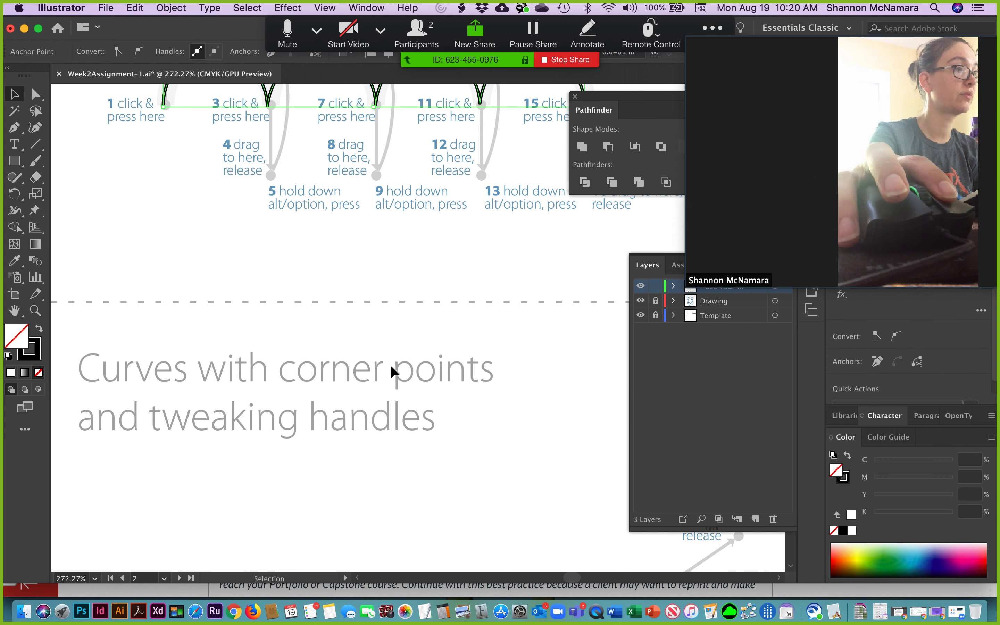
pyautogui.press('space')
pyautogui.moveTo(306, 518); pyautogui.dragTo(394, 309)
pyautogui.press('space')
pyautogui.moveTo(464, 492); pyautogui.dragTo(198, 426)
pyautogui.moveTo(475, 445); pyautogui.dragTo(324, 391)
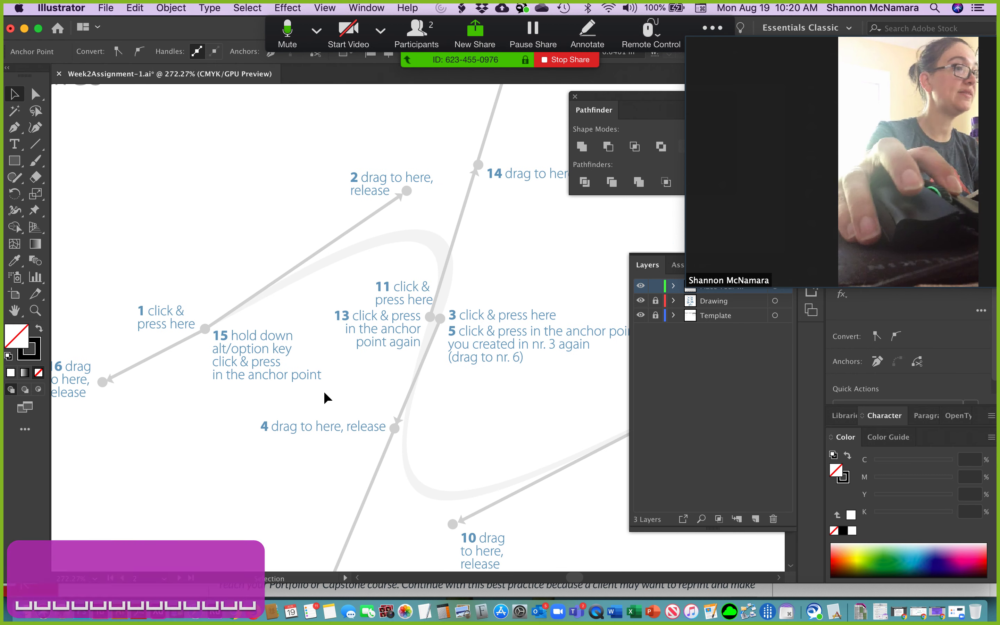
pyautogui.press('super+minus')
pyautogui.press('v')
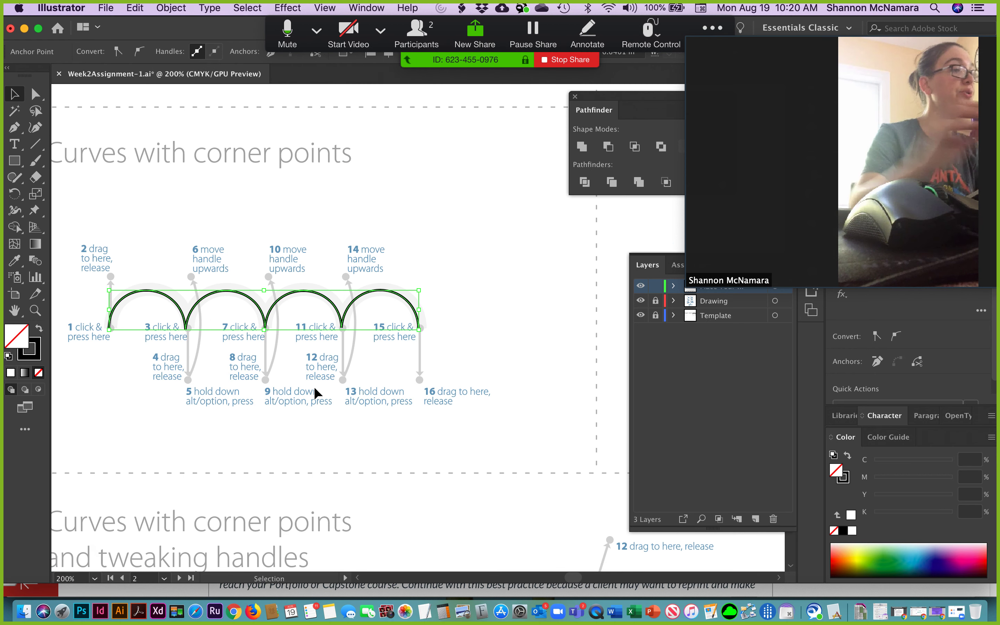
pyautogui.click(648, 265)
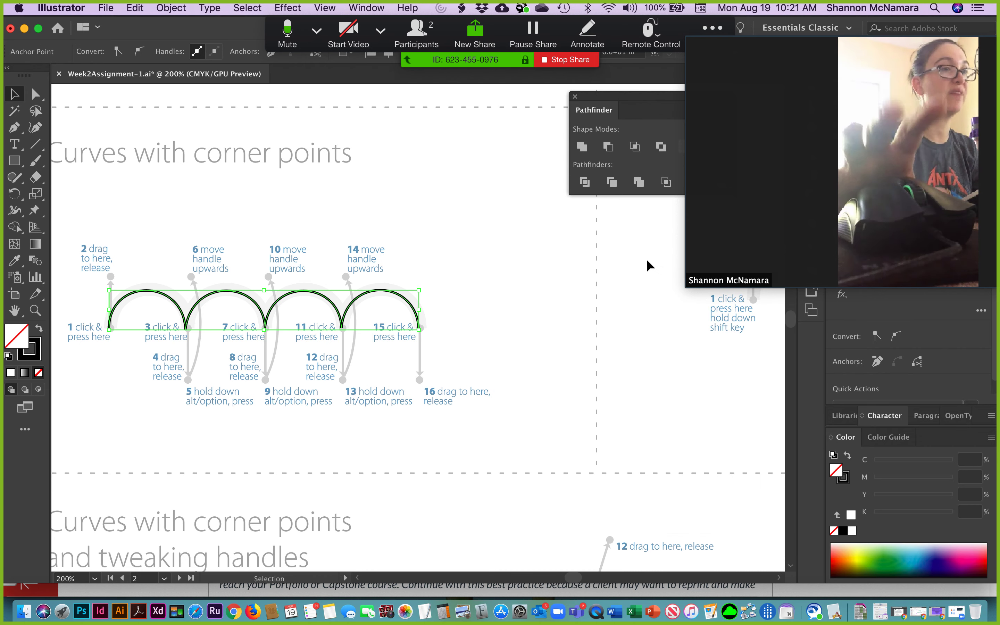
pyautogui.click(575, 96)
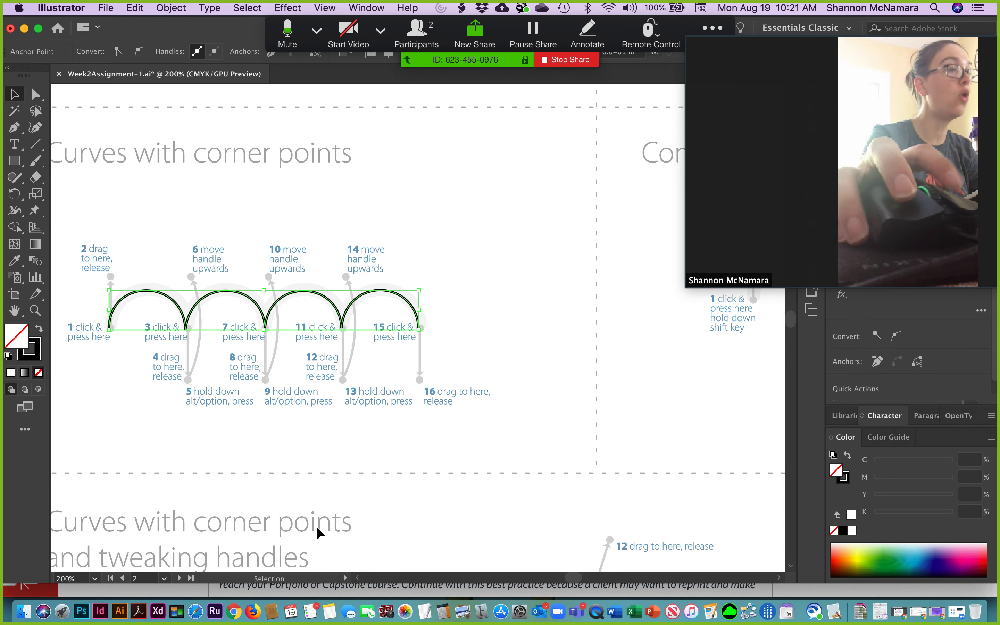
# Bring the whole "Curves with corner points and tweaking handles" exercise into view at 150% zoom
pyautogui.moveTo(342, 534); pyautogui.dragTo(375, 270)
pyautogui.moveTo(570, 504); pyautogui.dragTo(436, 429)
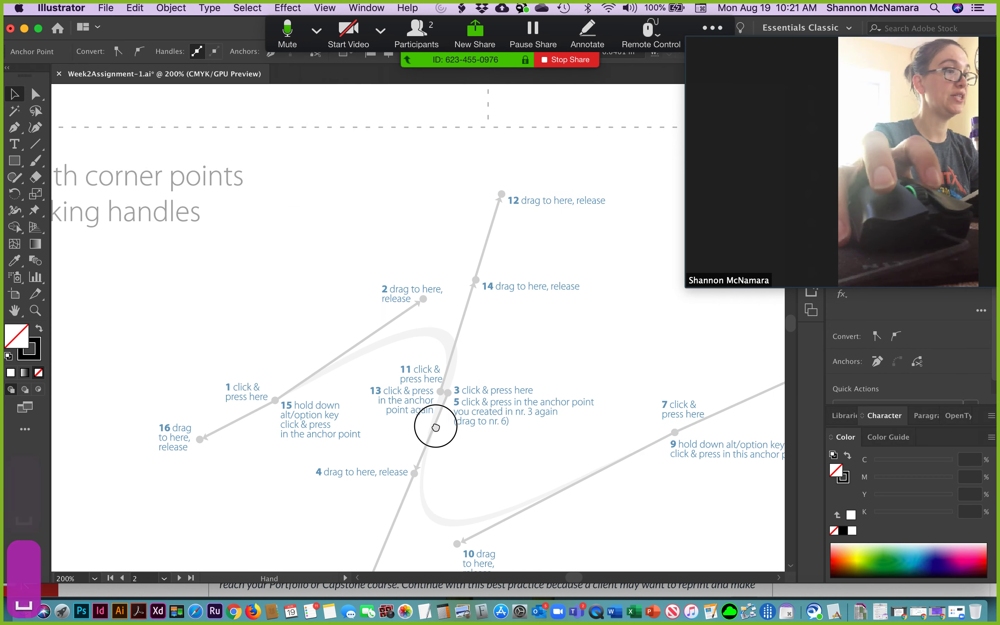
pyautogui.moveTo(535, 491); pyautogui.dragTo(310, 204)
pyautogui.press('super+minus')
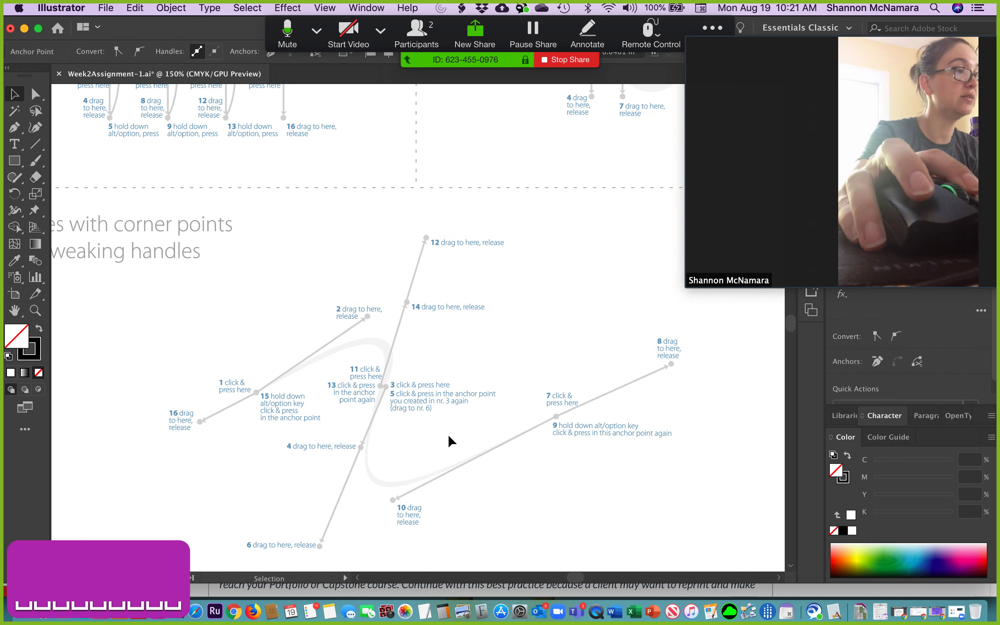
pyautogui.moveTo(379, 433); pyautogui.dragTo(383, 398)
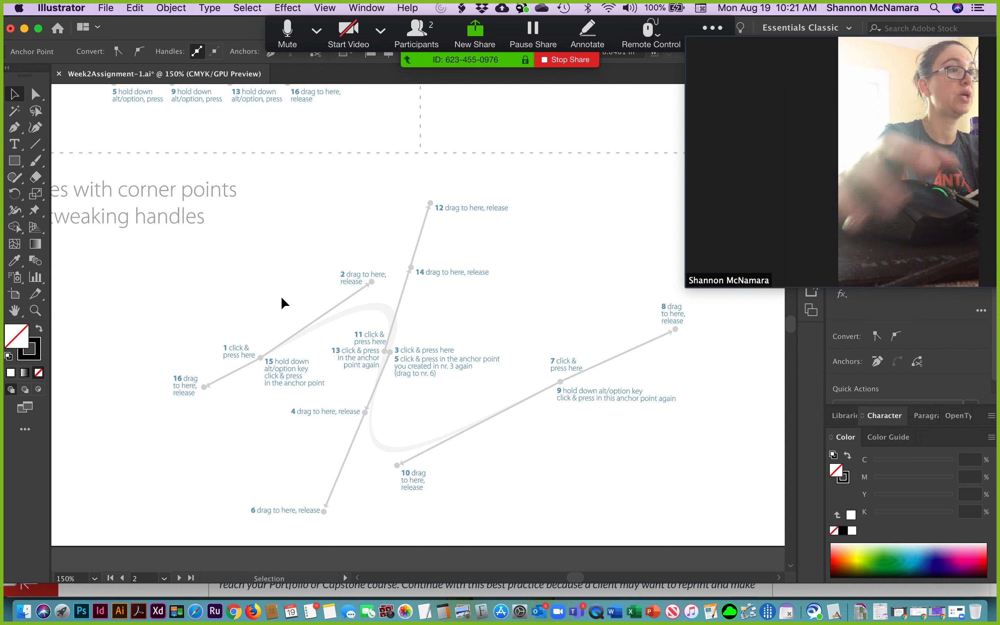
# Trace the first arc from point 1 to point 3 with handles at 2 and 4, and extend point 3's outgoing handle to 6
pyautogui.press('p')
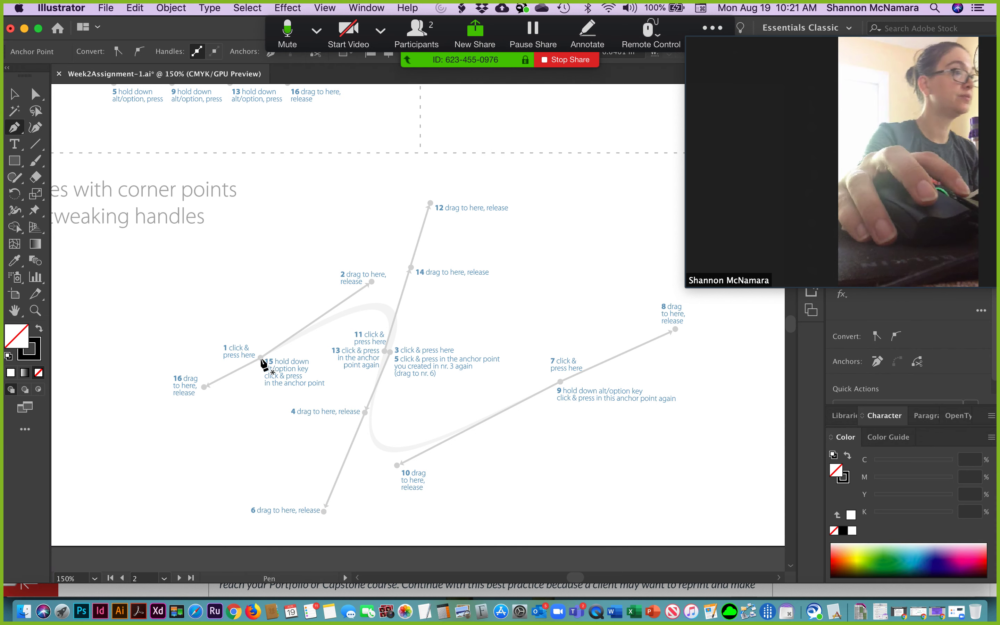
pyautogui.moveTo(325, 318); pyautogui.dragTo(370, 280)
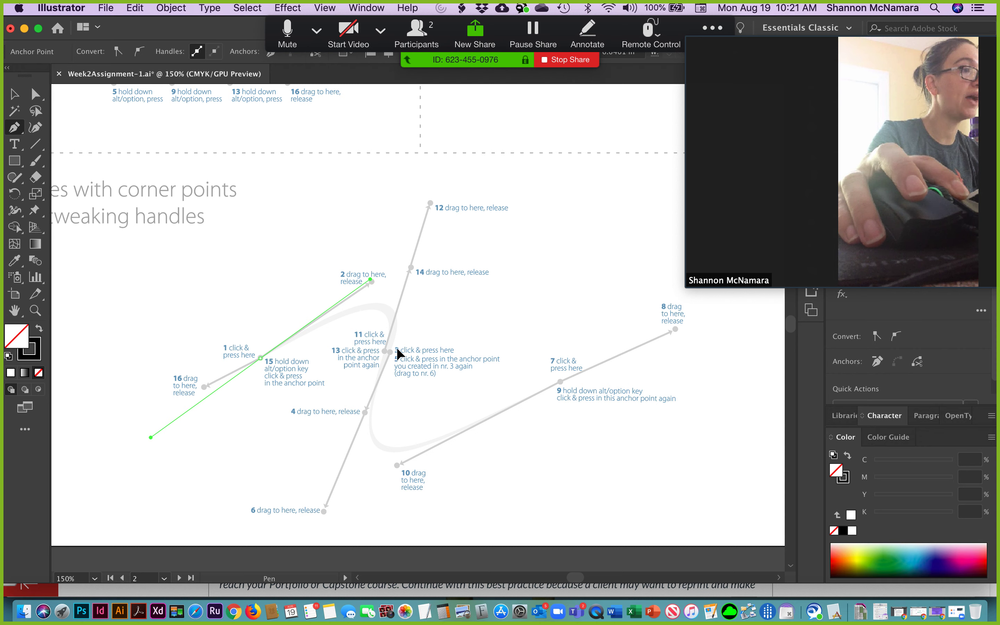
pyautogui.moveTo(390, 351); pyautogui.dragTo(325, 511)
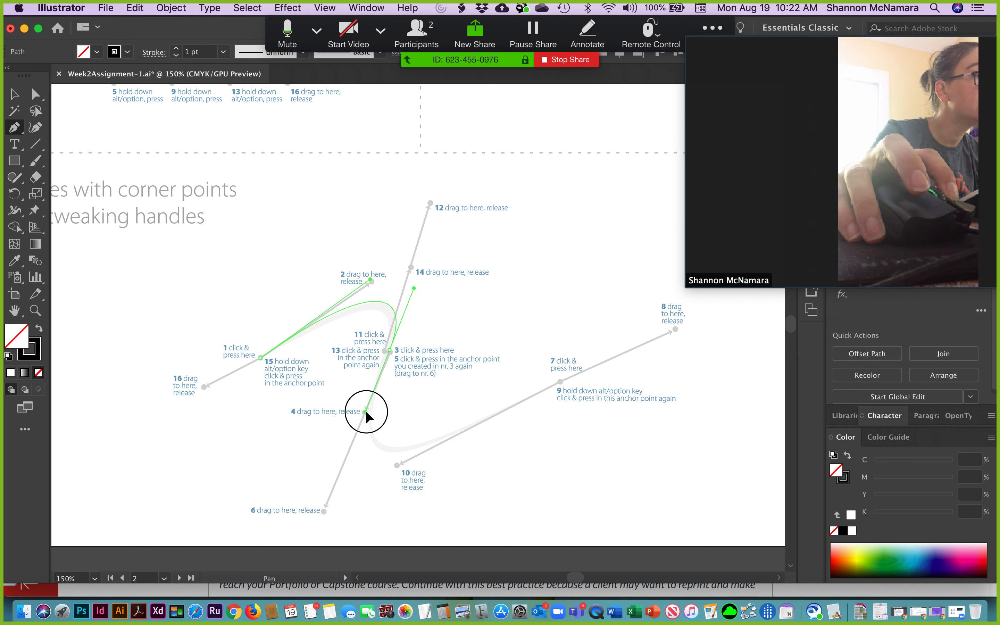
pyautogui.press('alt')
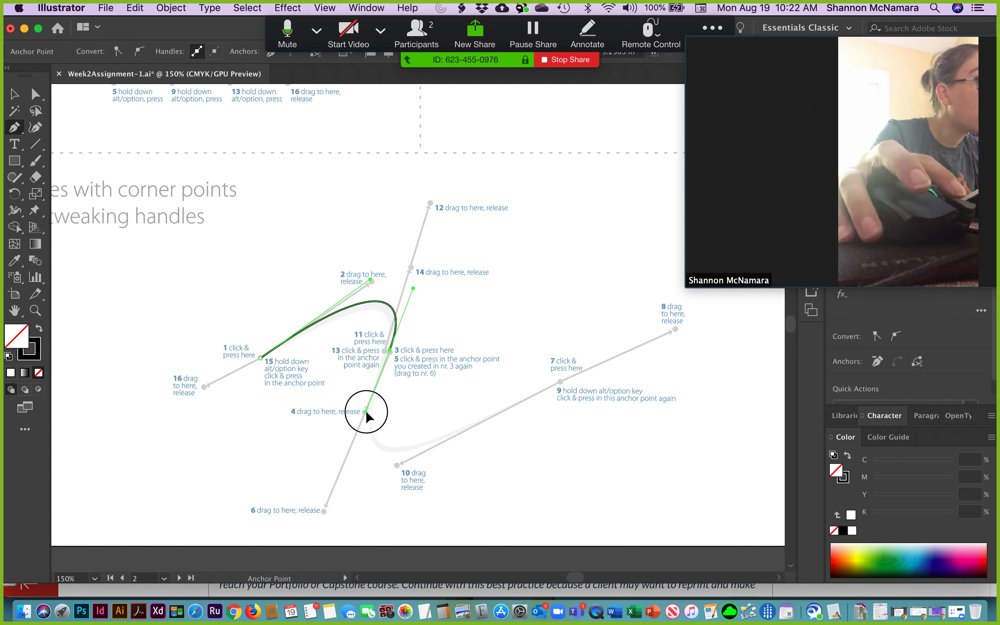
pyautogui.moveTo(335, 479); pyautogui.dragTo(324, 510)
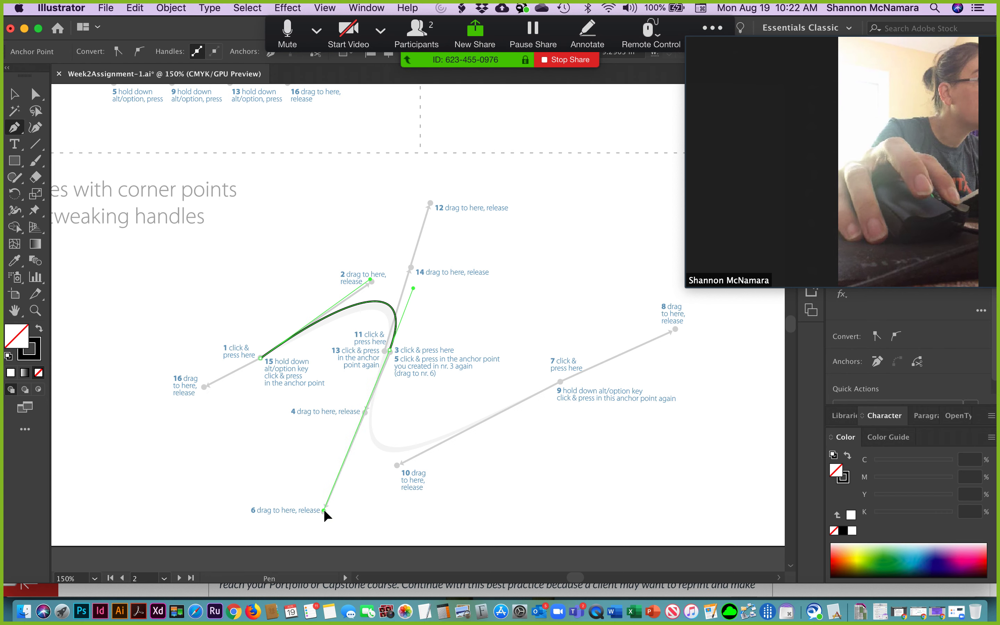
# Trace the lower curve to corner point 7 with its outgoing handle at 10, and curve back through point 11 to point 1
pyautogui.moveTo(560, 381); pyautogui.dragTo(398, 465)
pyautogui.press('alt')
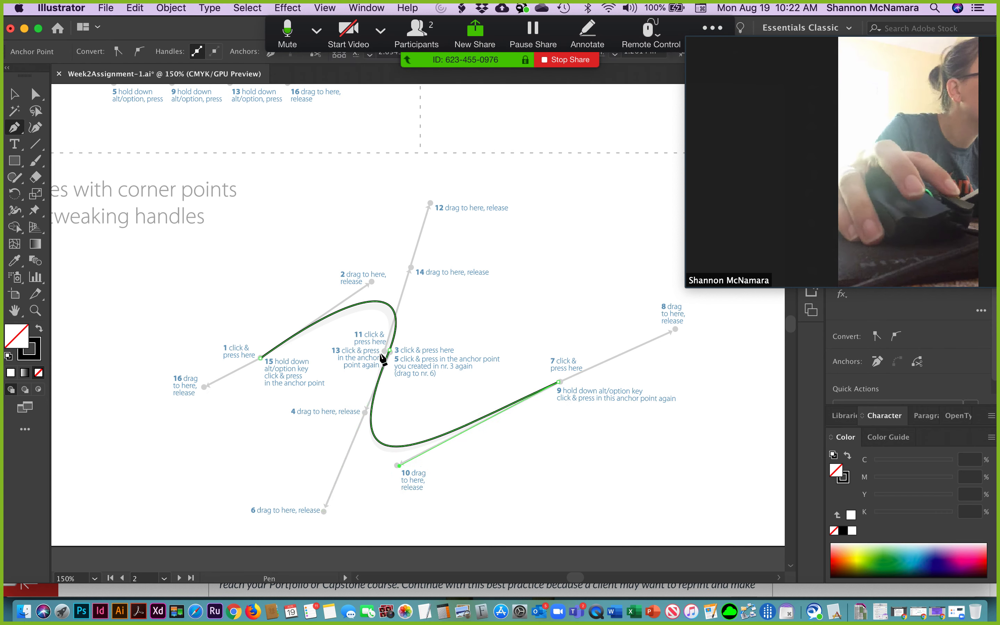
pyautogui.moveTo(384, 351); pyautogui.dragTo(410, 265)
pyautogui.moveTo(261, 359); pyautogui.dragTo(333, 304)
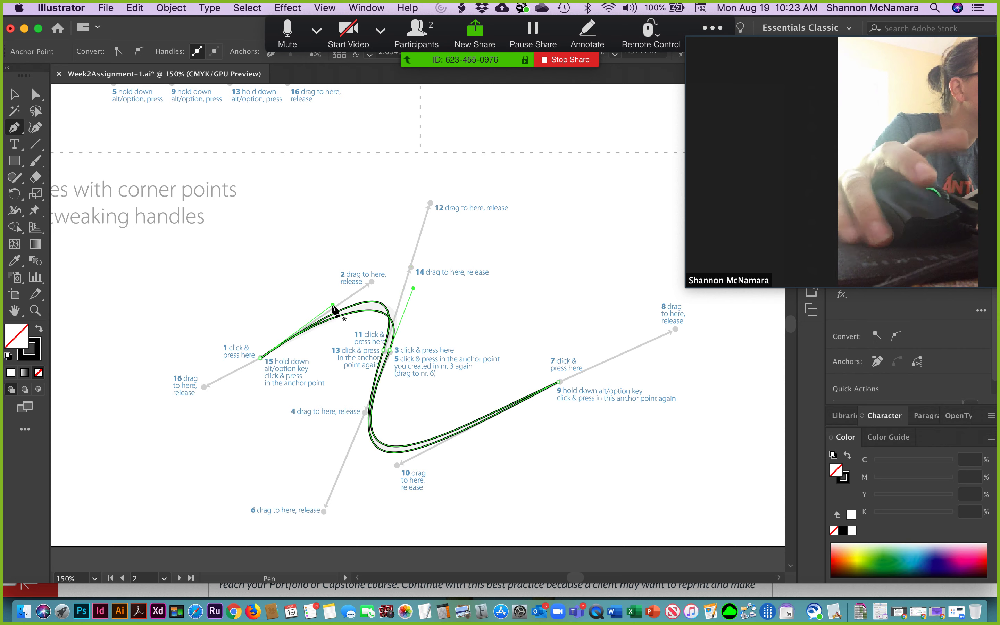
# Undo the last edit at point 1 and delete the whole traced path
pyautogui.click(261, 359)
pyautogui.press('super+z')
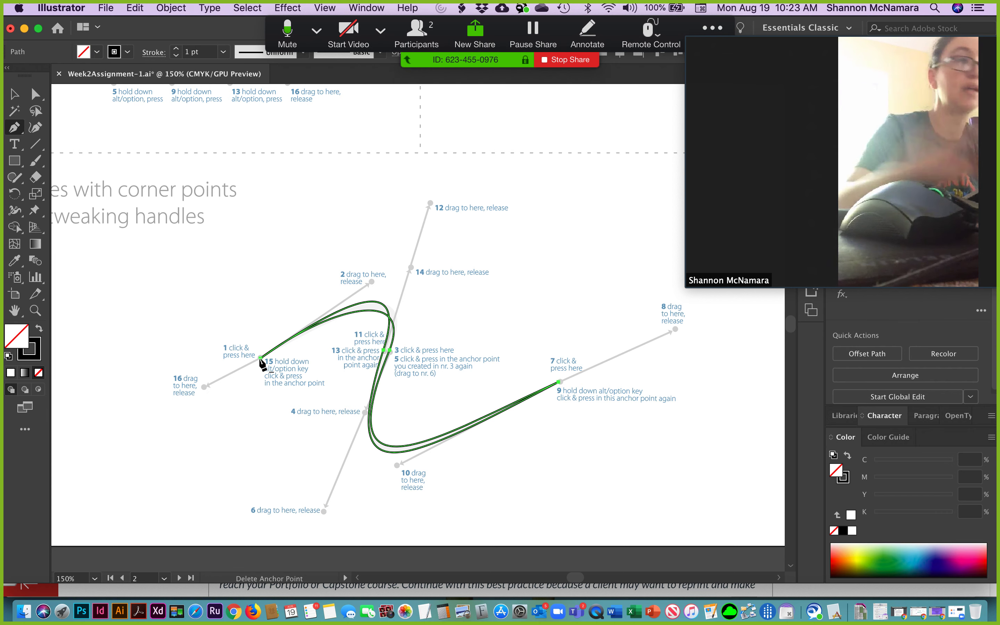
pyautogui.press('BackSpace')
pyautogui.press('BackSpace')
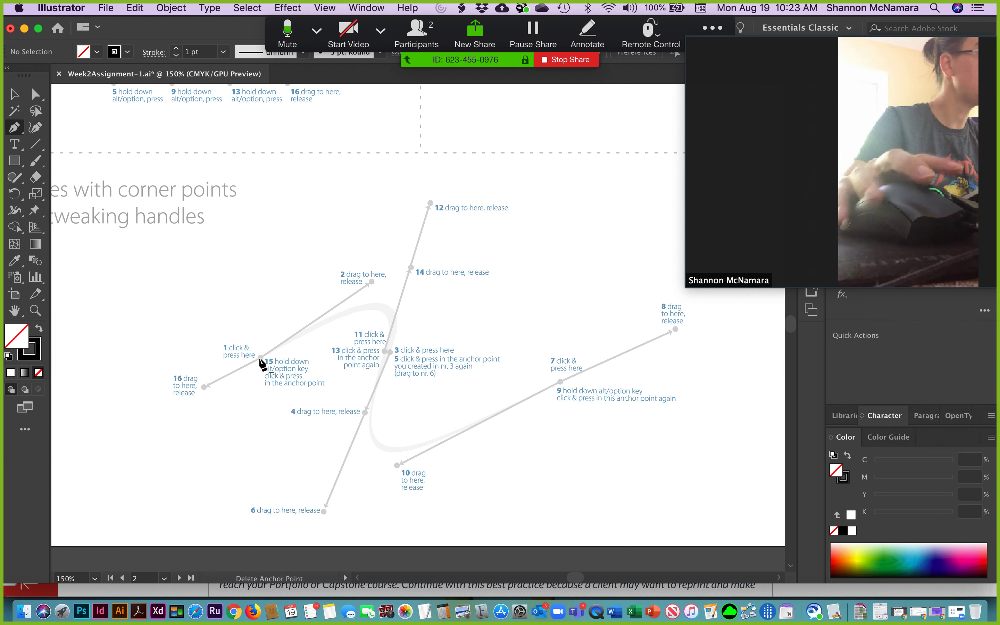
# Trace a new arc from point 1 to point 3 with handles at 2 and 4, and pull point 3's outgoing handle to 6
pyautogui.moveTo(260, 358); pyautogui.dragTo(372, 279)
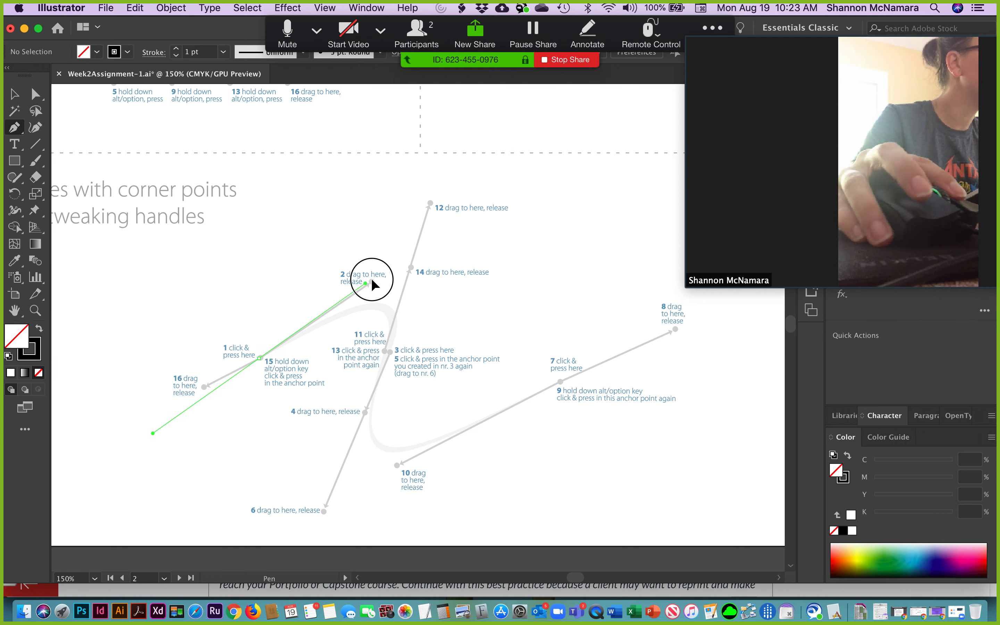
pyautogui.click(390, 351)
pyautogui.moveTo(391, 352); pyautogui.dragTo(374, 409)
pyautogui.press('alt')
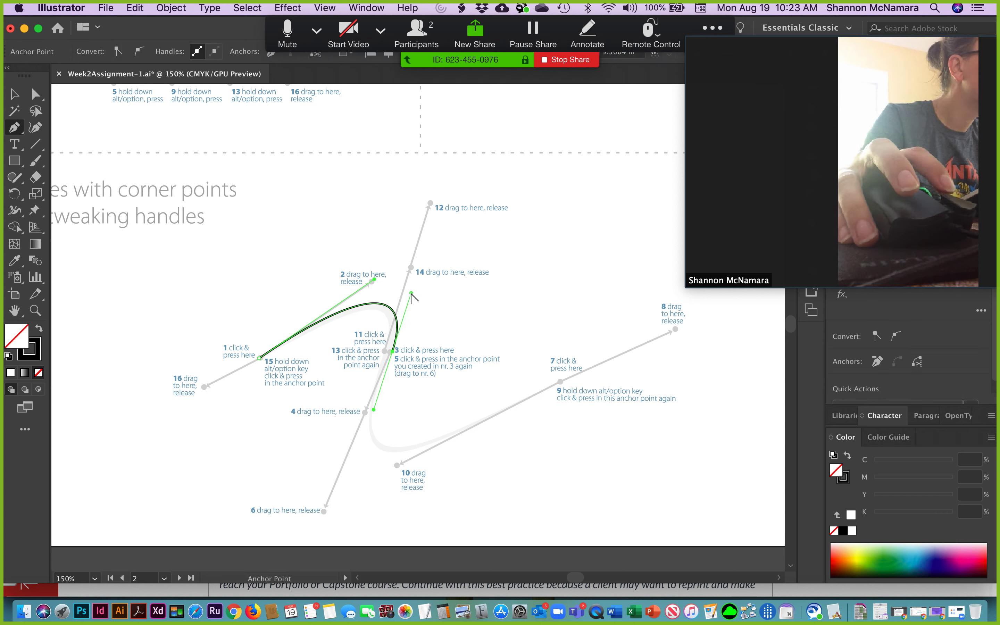
pyautogui.click(374, 411)
pyautogui.moveTo(324, 504); pyautogui.dragTo(324, 511)
# Add corner point 7 with handles toward 8 and 10, and curve back to point 11 with its handle at 14
pyautogui.click(560, 381)
pyautogui.moveTo(561, 381); pyautogui.dragTo(673, 328)
pyautogui.moveTo(561, 380); pyautogui.dragTo(396, 466)
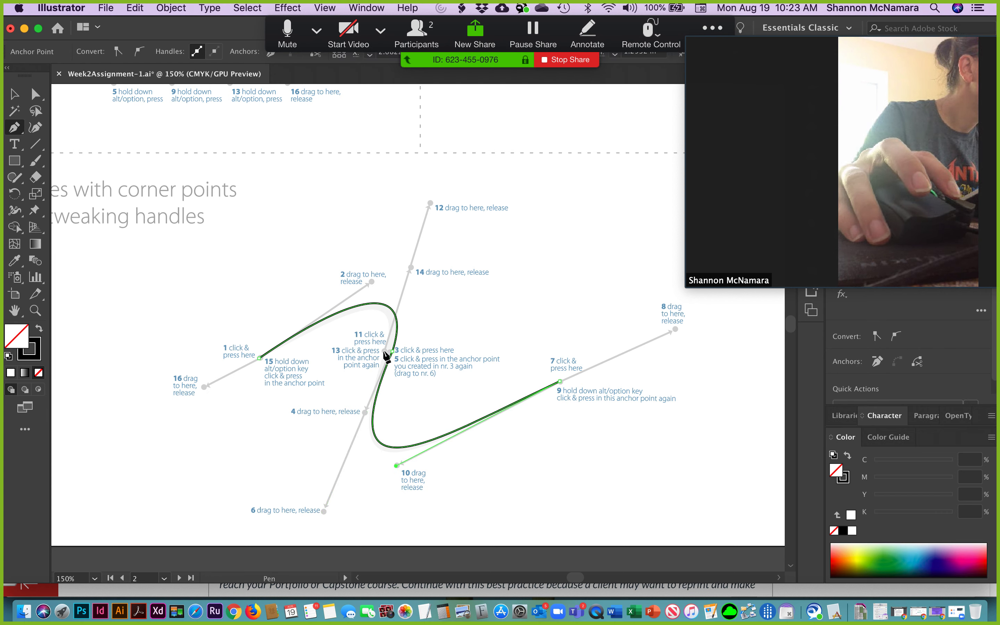
pyautogui.moveTo(384, 352); pyautogui.dragTo(411, 268)
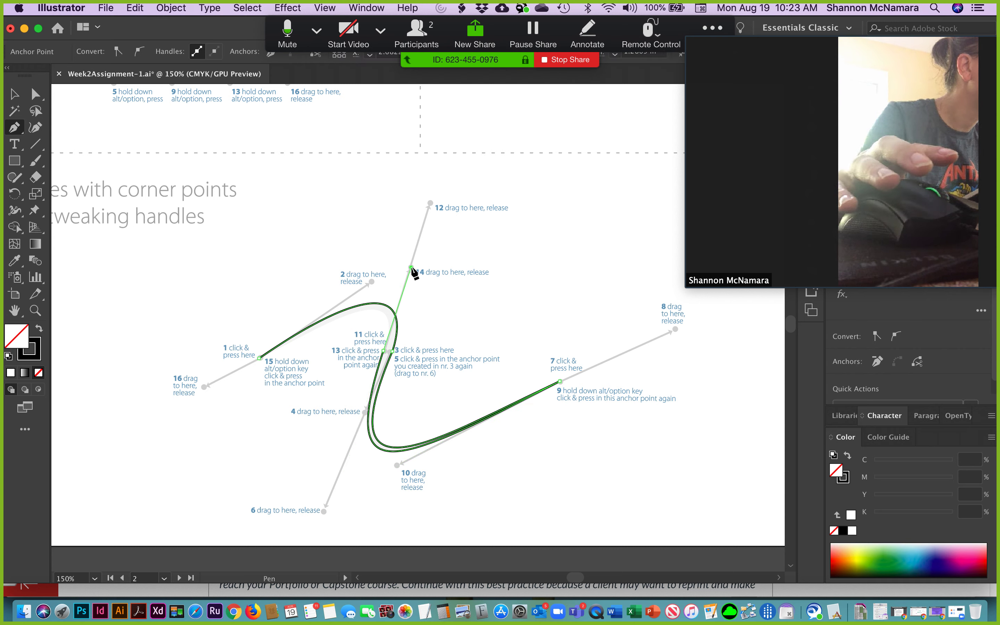
# Close the path at point 1 and tweak point 11's upward handle to slightly beyond 14
pyautogui.press('alt')
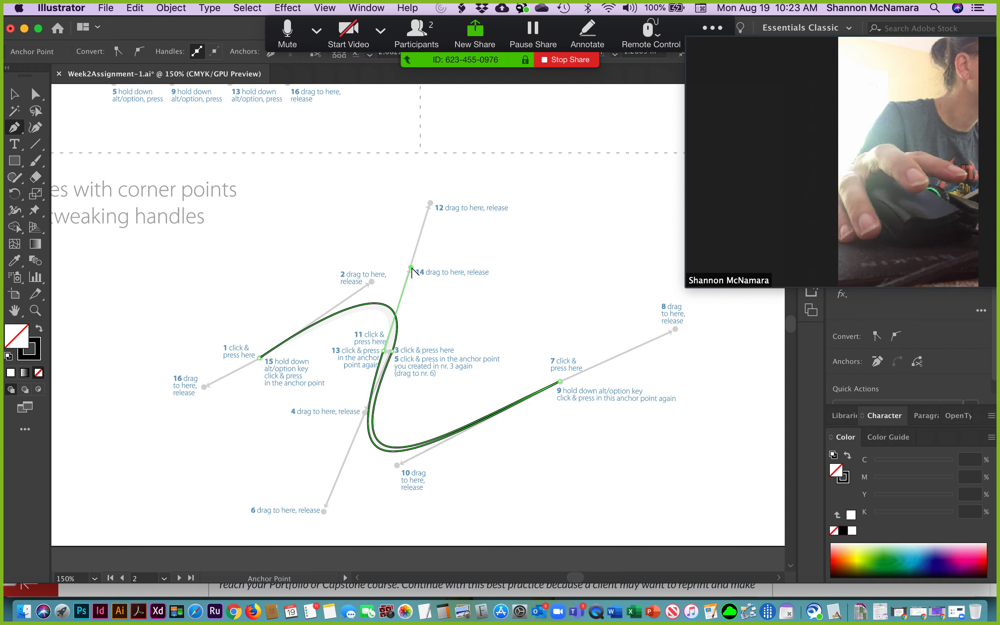
pyautogui.keyDown('alt'); pyautogui.click(260, 358); pyautogui.keyUp('alt')
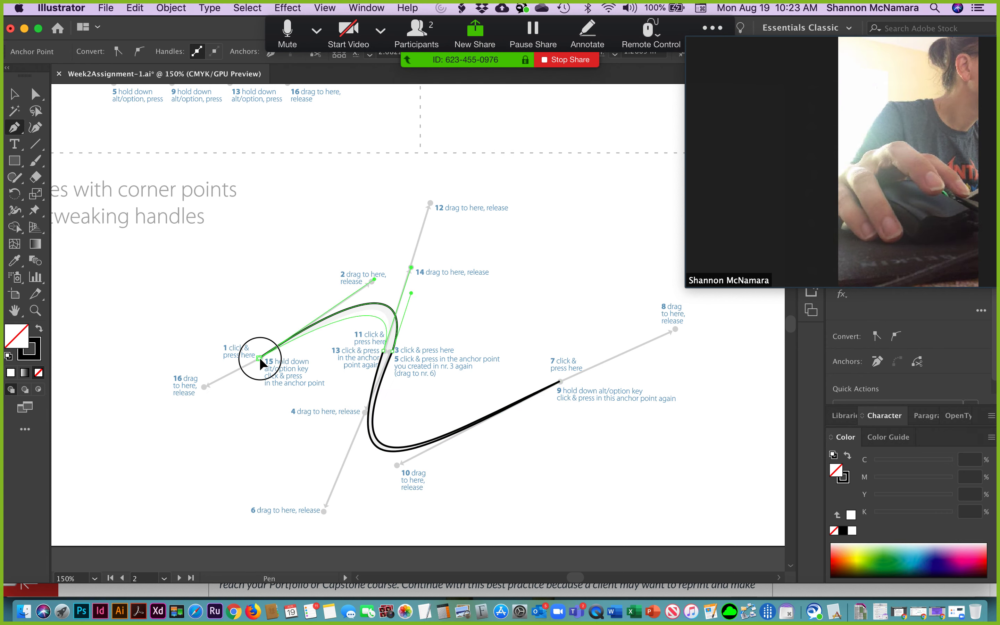
pyautogui.moveTo(260, 358); pyautogui.dragTo(173, 400)
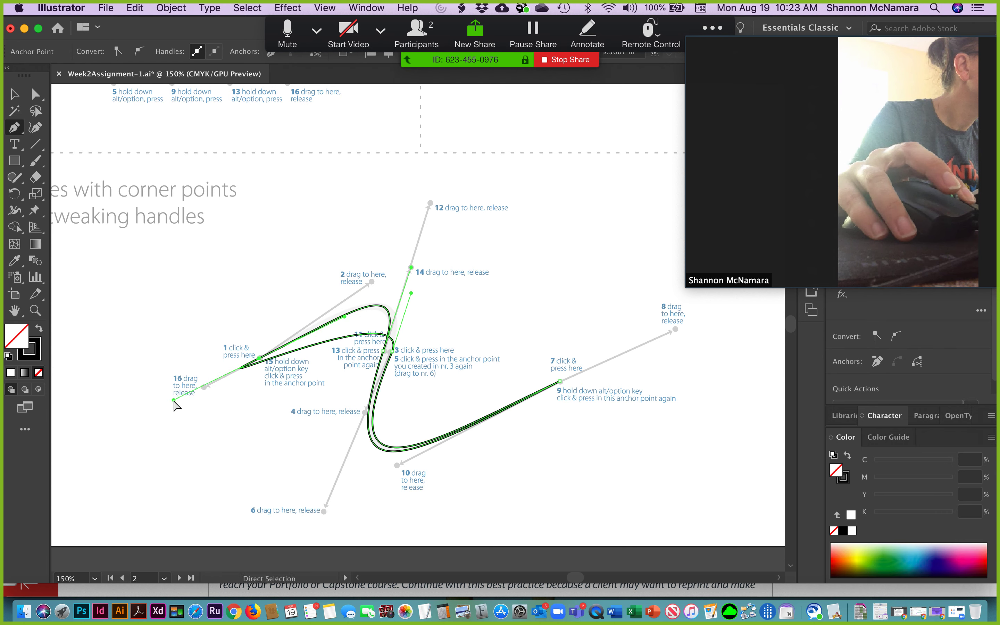
pyautogui.press('super+z')
pyautogui.moveTo(412, 267); pyautogui.dragTo(423, 255)
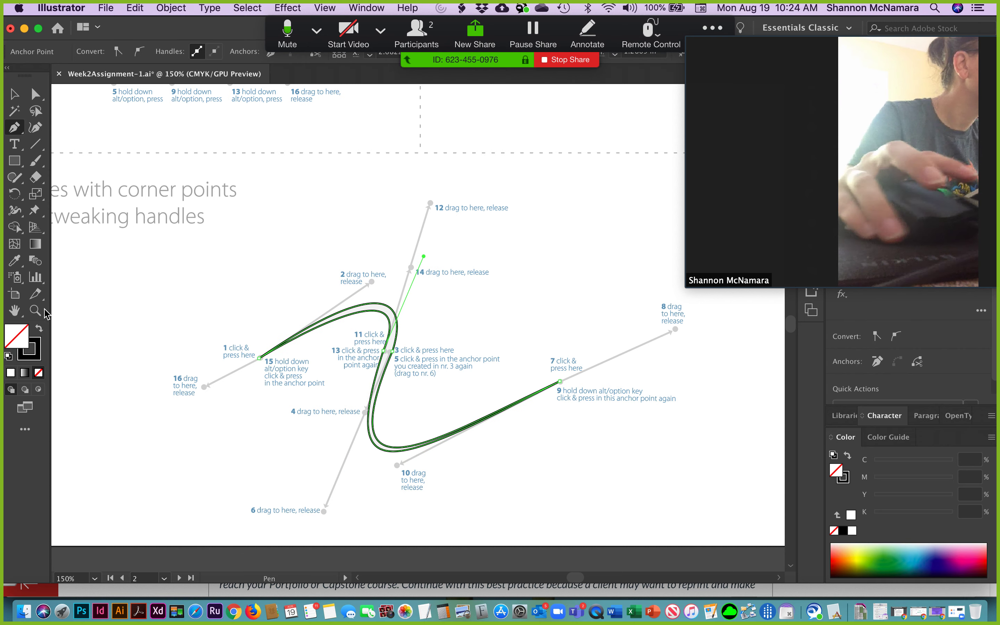
# Swap the closed path's fill and stroke so it has a black fill and no stroke, and deselect it
pyautogui.click(39, 330)
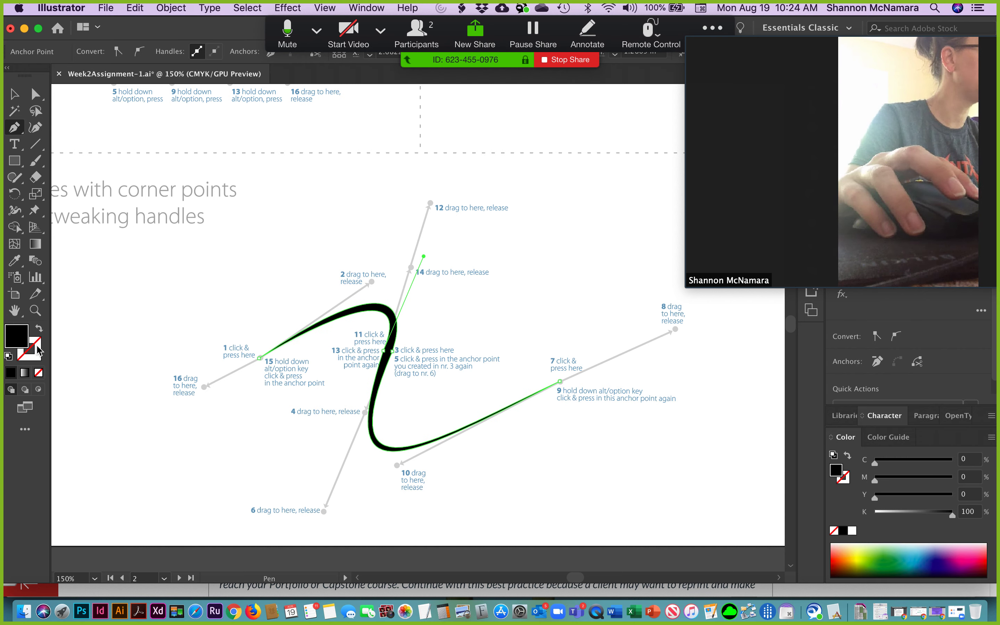
pyautogui.press('v')
pyautogui.click(250, 190)
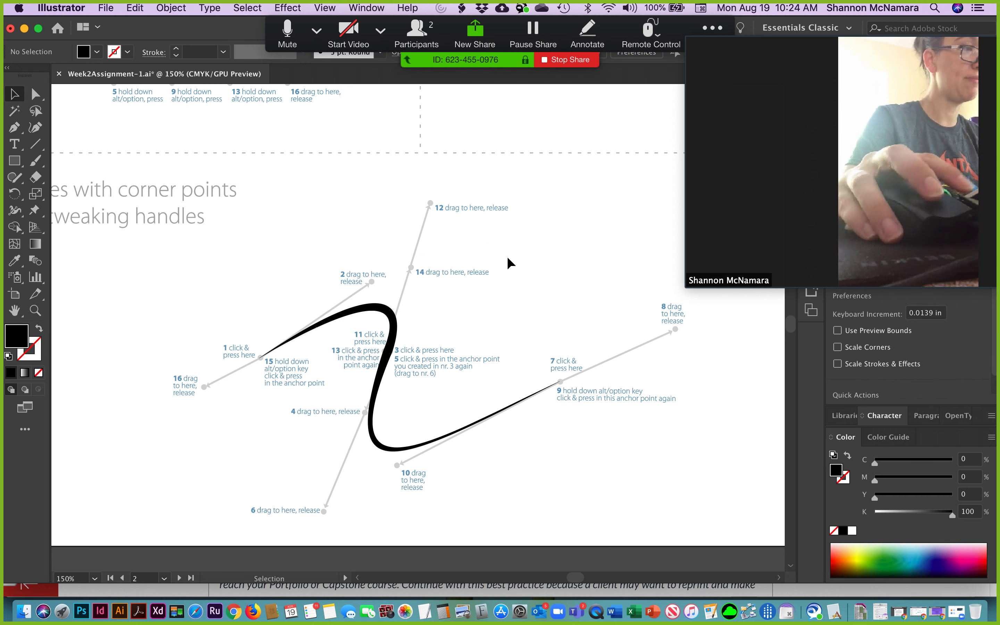
# Trace the first "Combining curves with straight lines" arc from point 1 to 3 with handles at 2 and 4, using no fill and a black stroke
pyautogui.press('space')
pyautogui.moveTo(404, 318); pyautogui.dragTo(223, 373)
pyautogui.moveTo(407, 254); pyautogui.dragTo(440, 404)
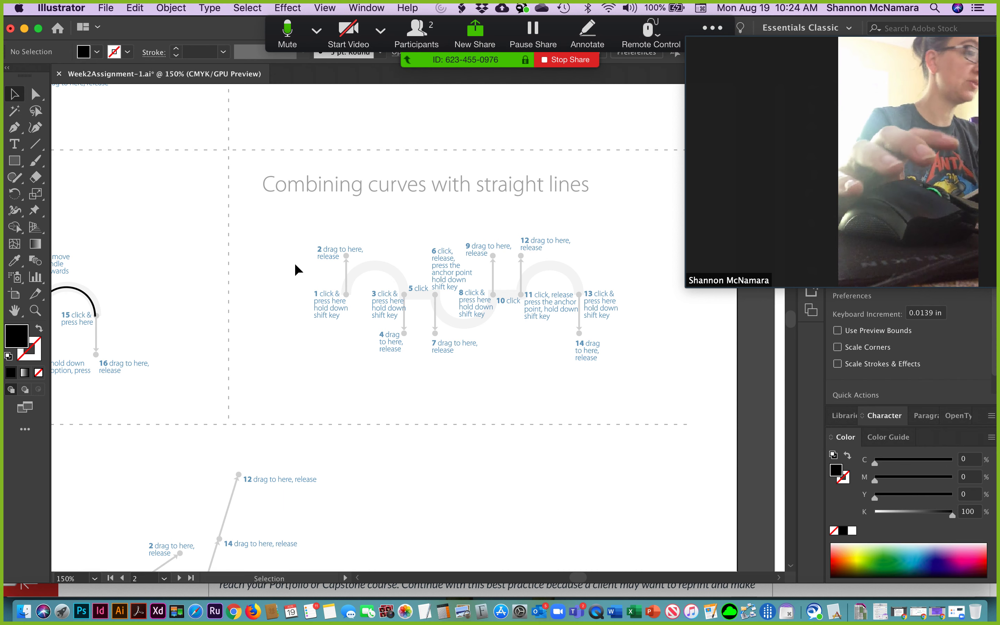
pyautogui.press('p')
pyautogui.moveTo(346, 295); pyautogui.dragTo(346, 255)
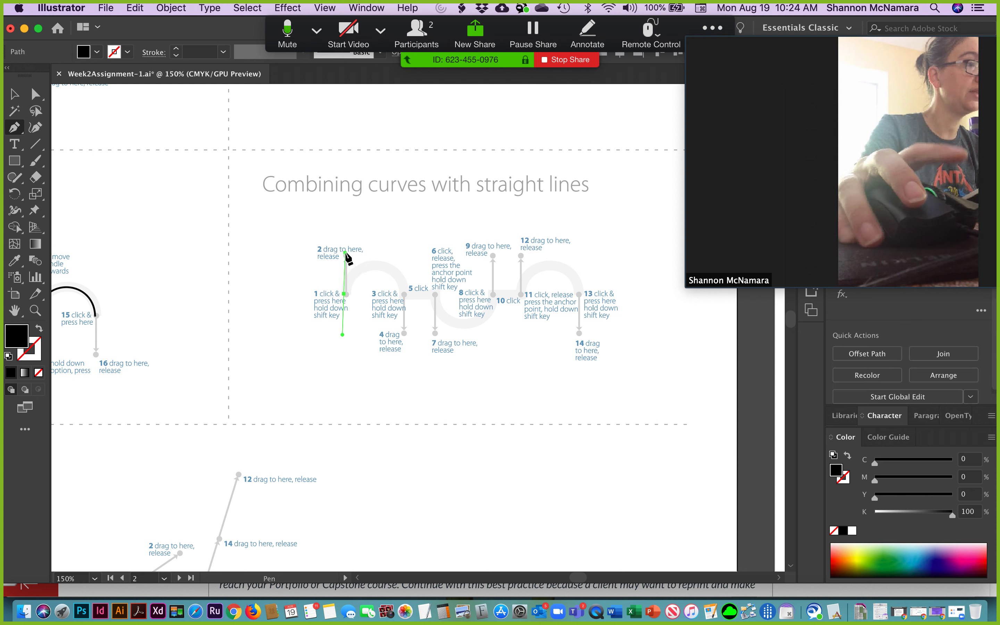
pyautogui.moveTo(403, 293); pyautogui.dragTo(402, 332)
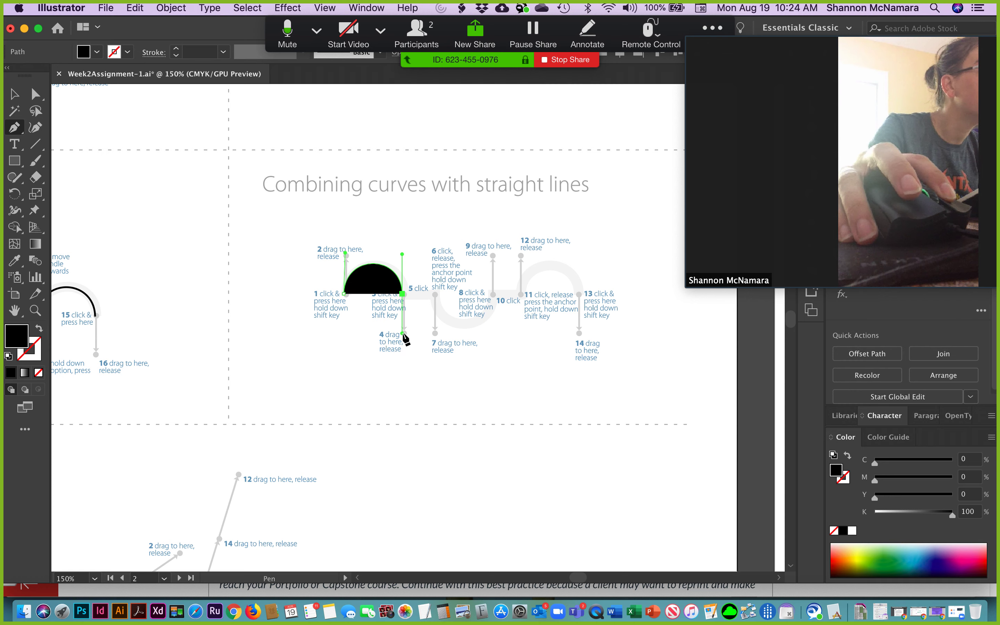
pyautogui.click(39, 328)
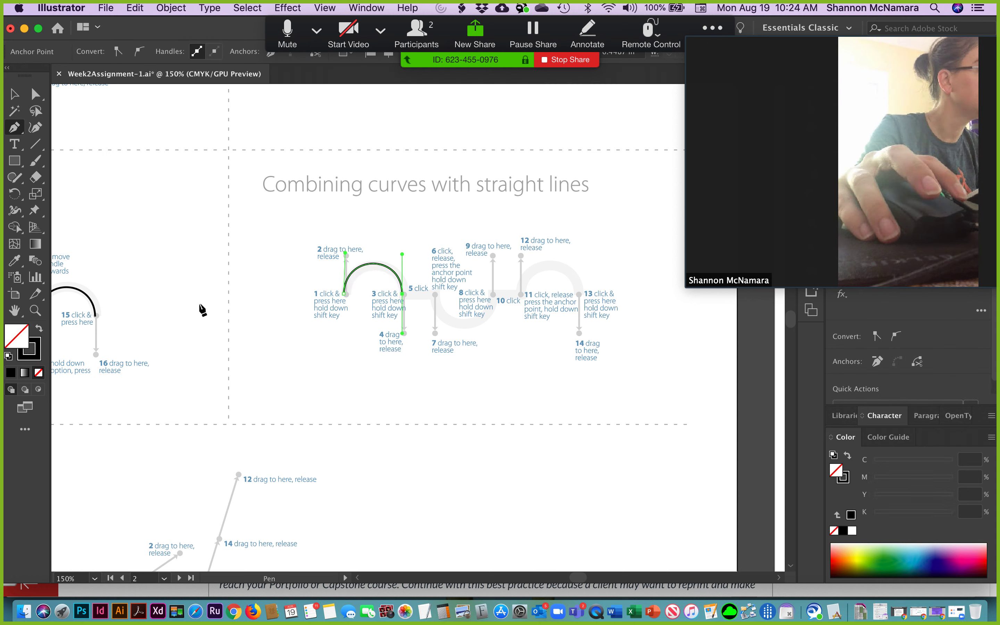